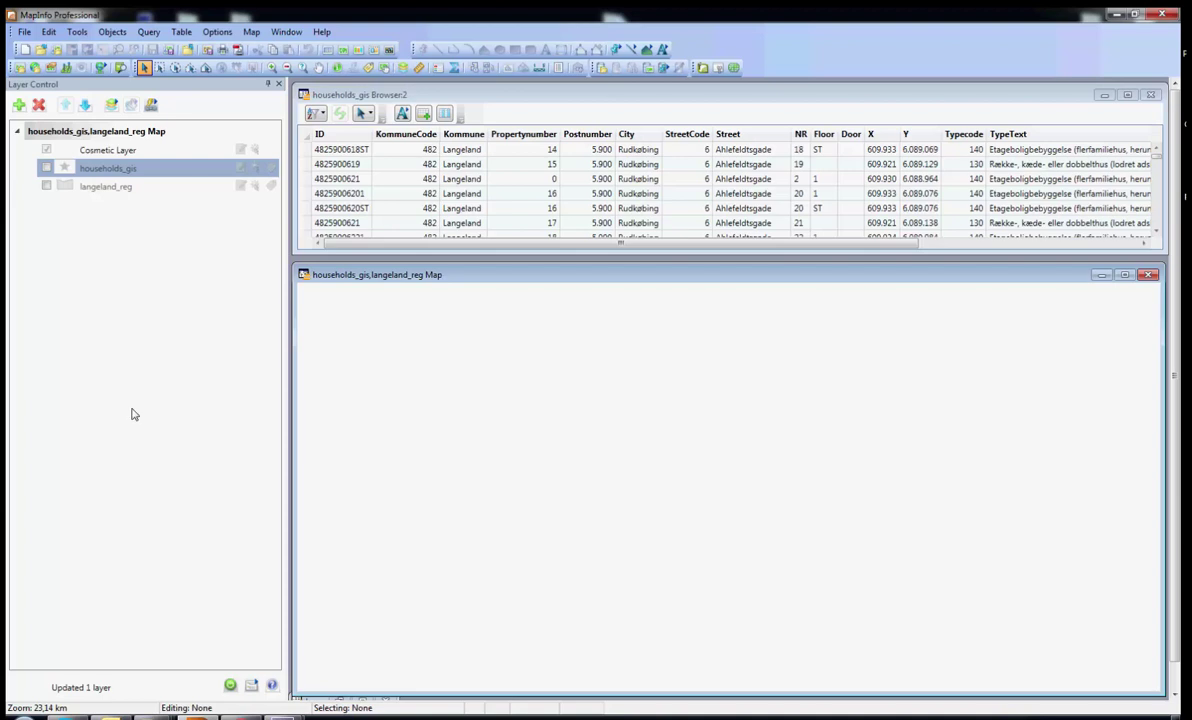
Step: Toggle the households_gis and langeland_reg layers so the Langeland coastline outline displays
left_click(46, 169)
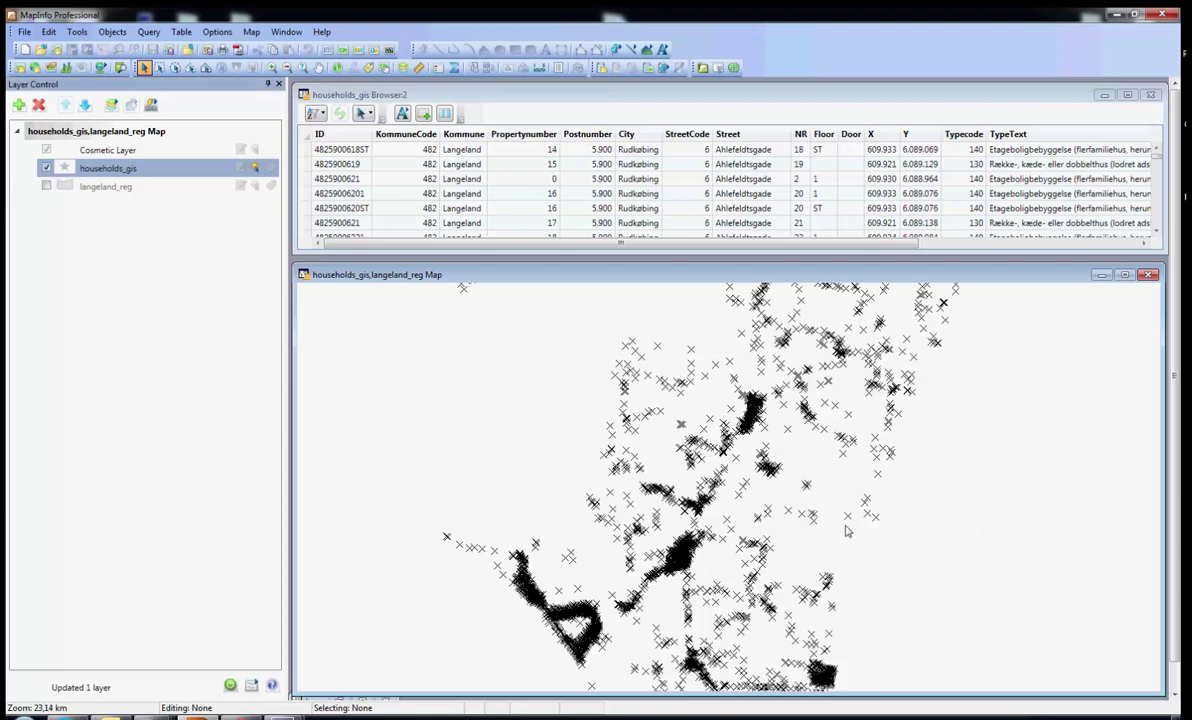
left_click(46, 187)
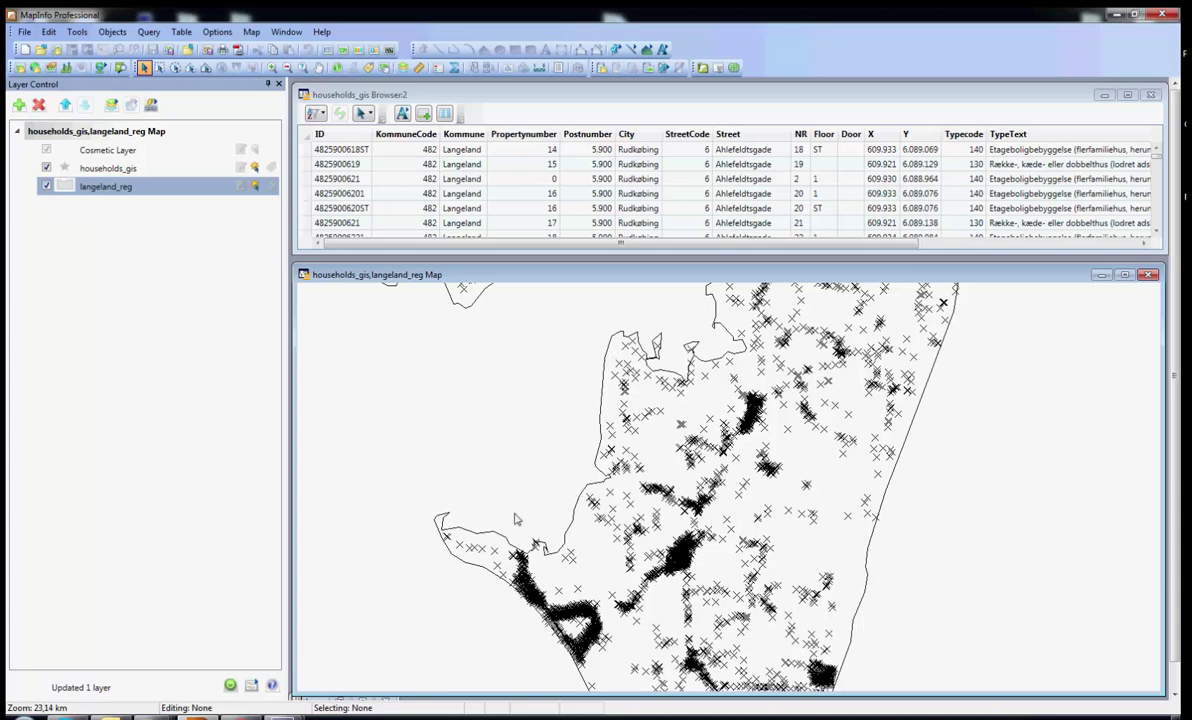
scroll(484, 434, "down", 2)
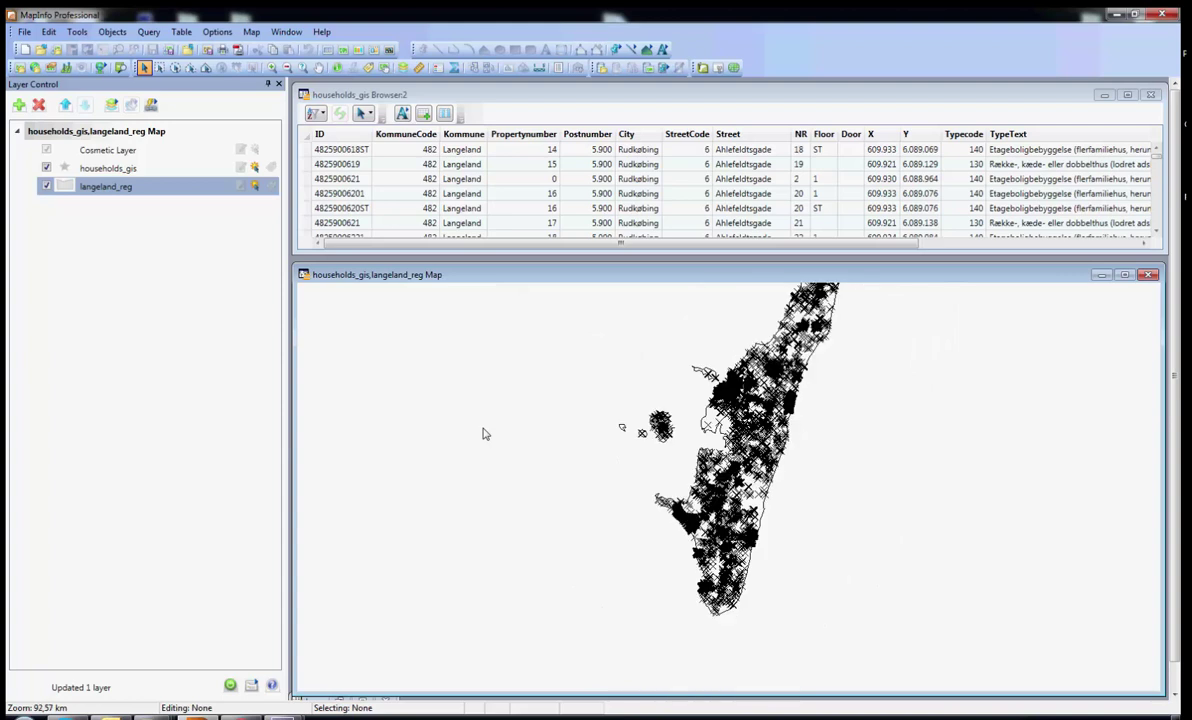
left_click(46, 167)
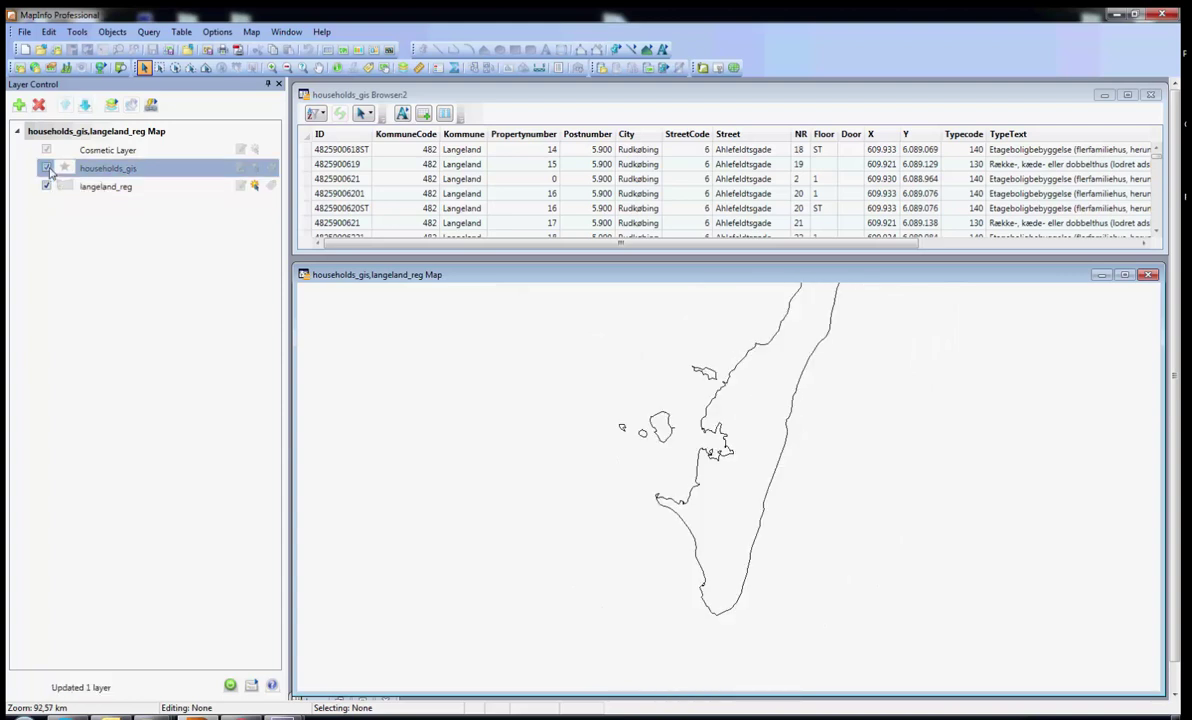
Step: Pan the map down with the Grabber so the whole island shows, then reactivate the map
left_click(318, 67)
left_click_drag(488, 398, 490, 446)
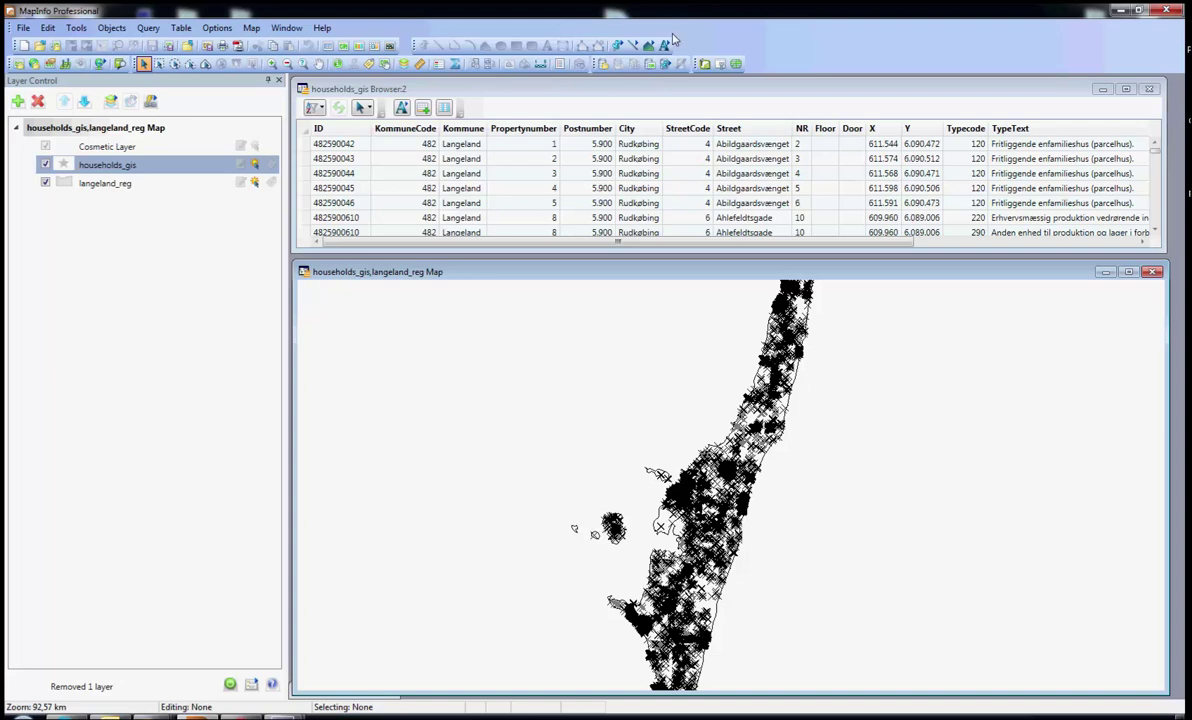
left_click(593, 128)
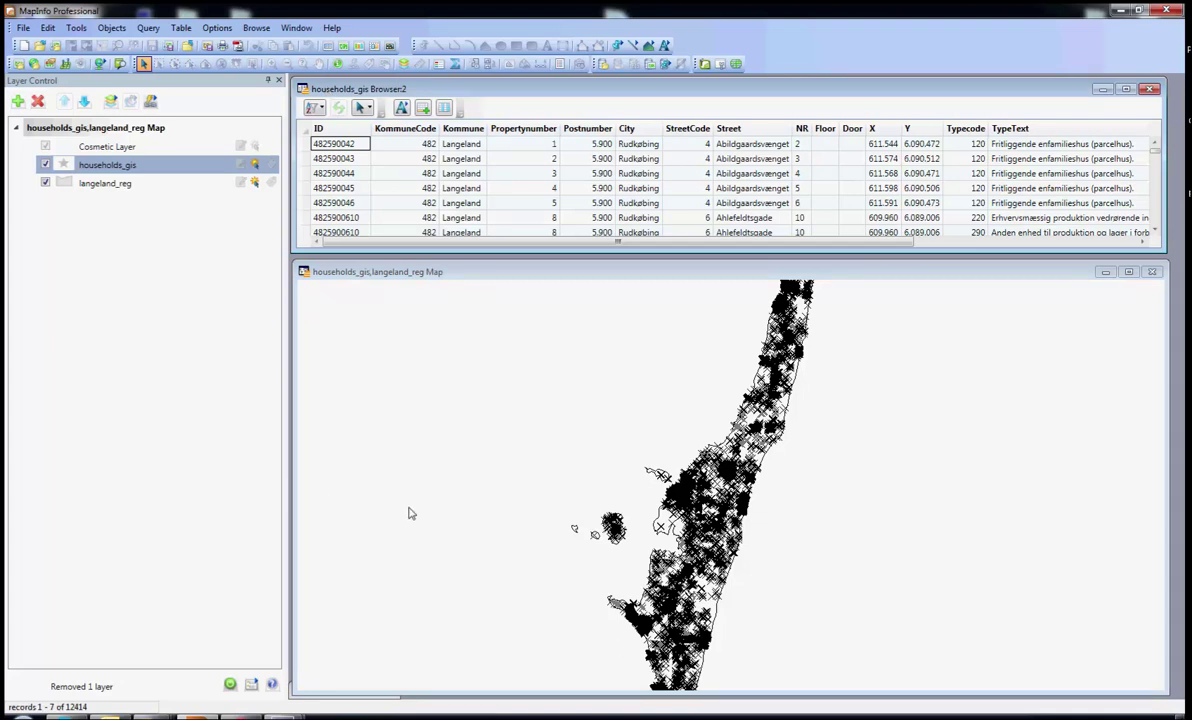
left_click(500, 380)
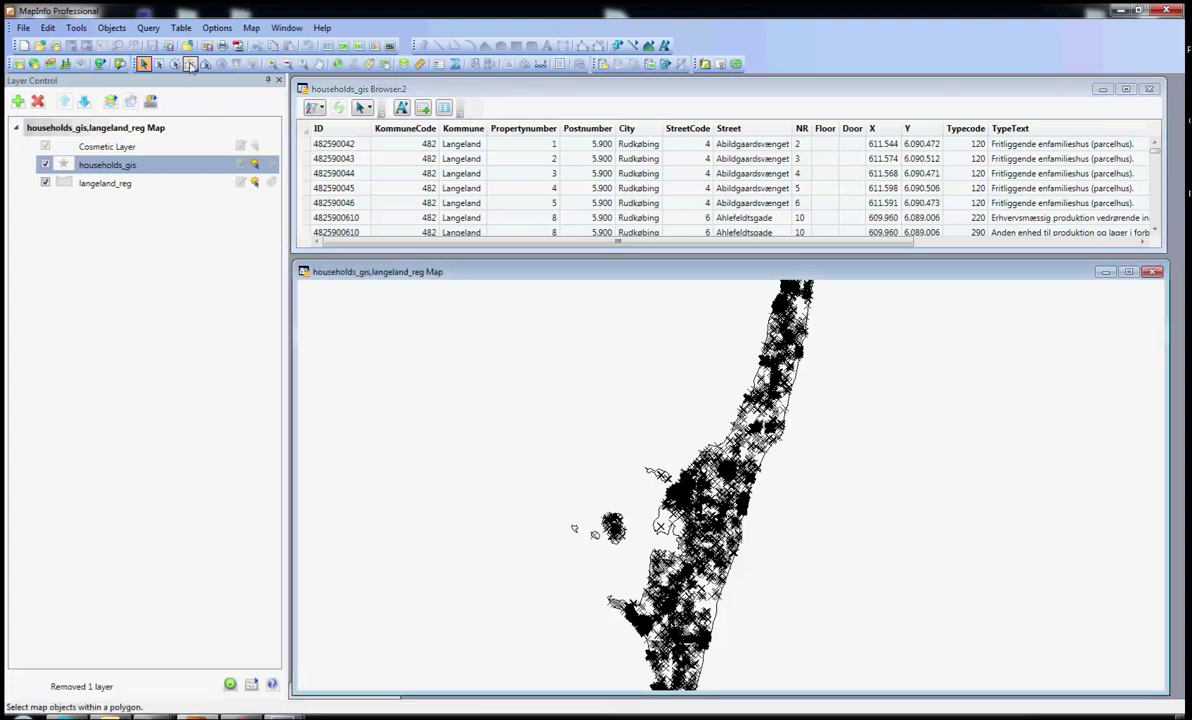
Step: Start a new thematic map of the Individual type
left_click(252, 30)
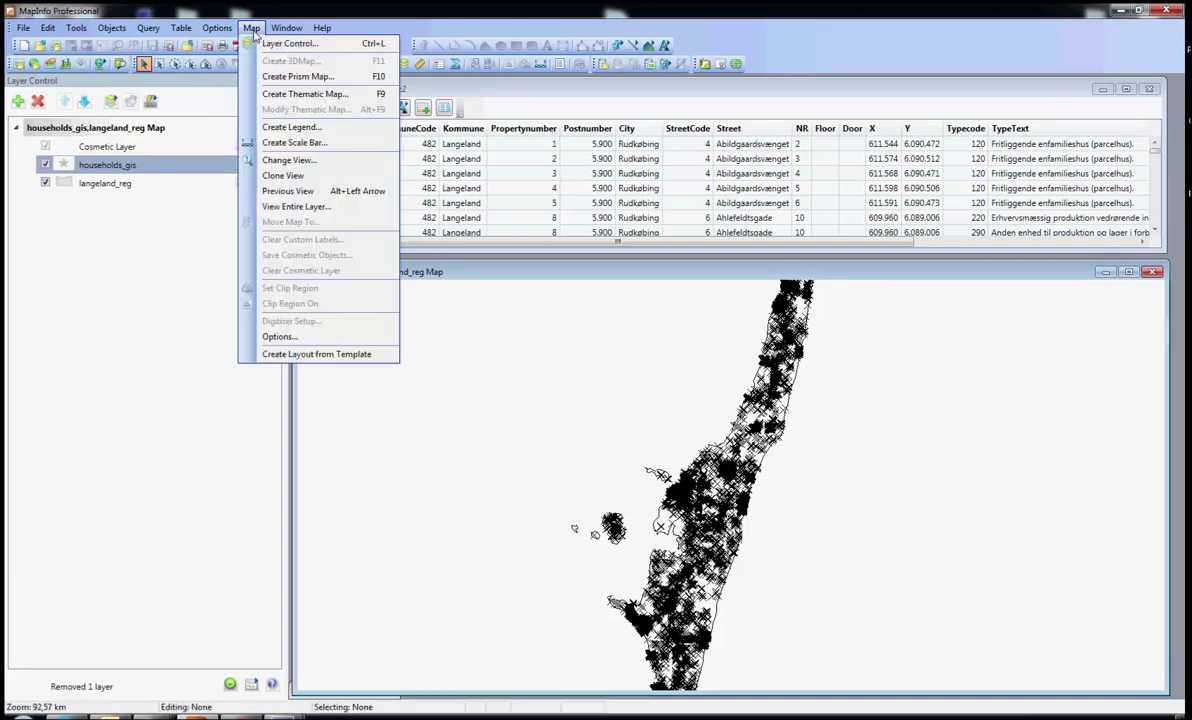
left_click(291, 95)
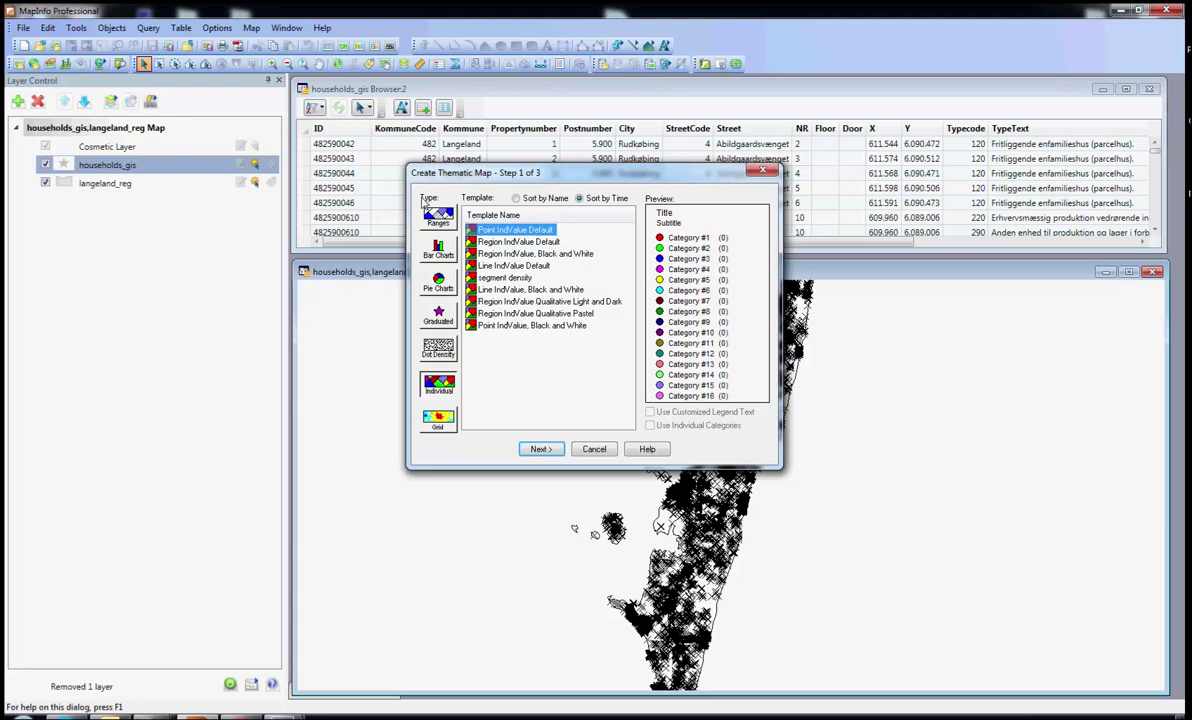
left_click(437, 388)
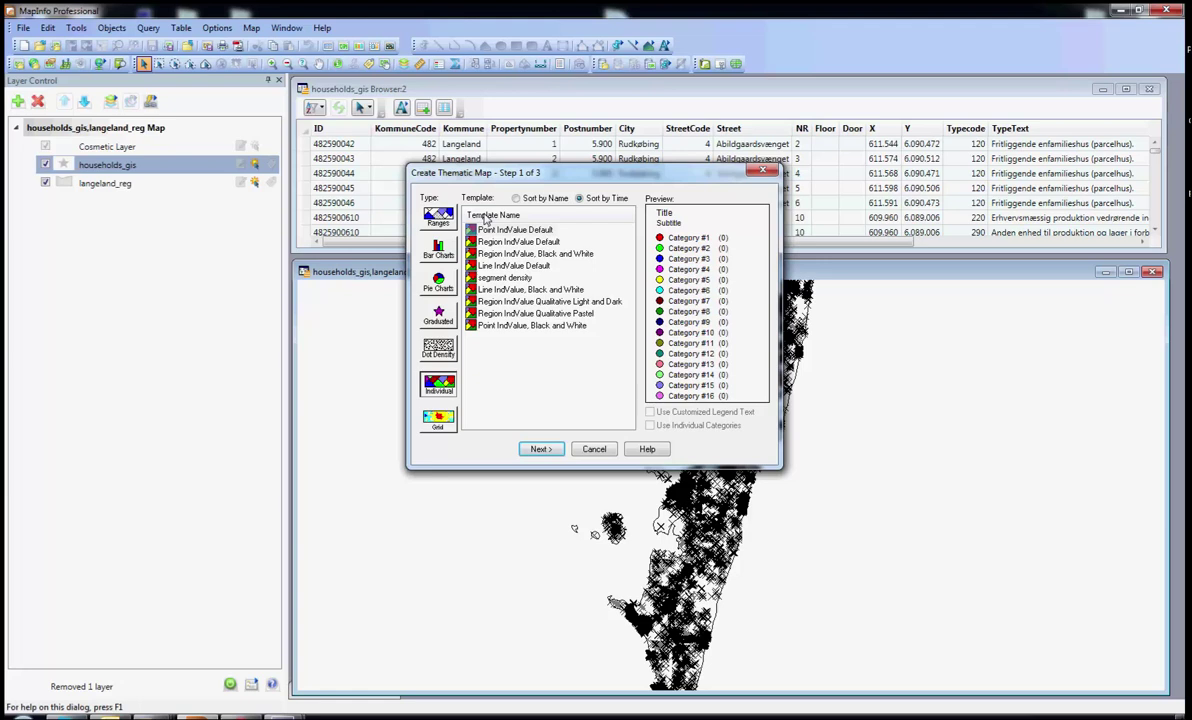
Step: Compare several templates, then settle on Point IndValue Default and go to step 2
left_click(514, 231)
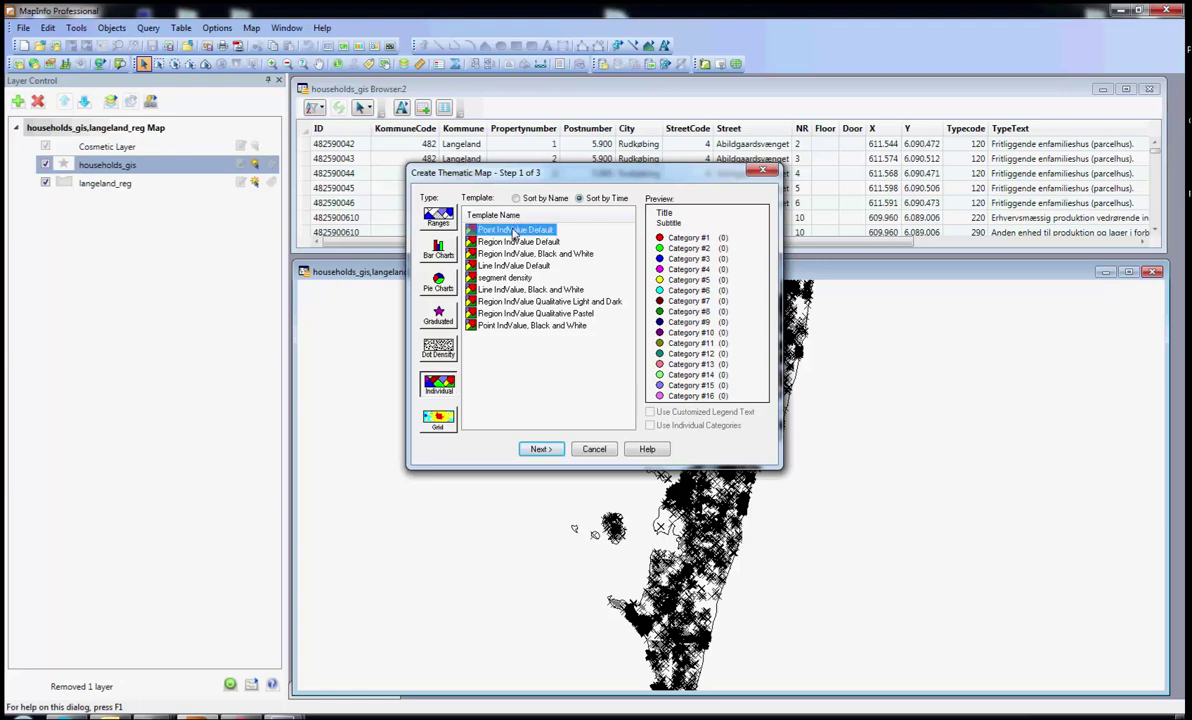
left_click(520, 326)
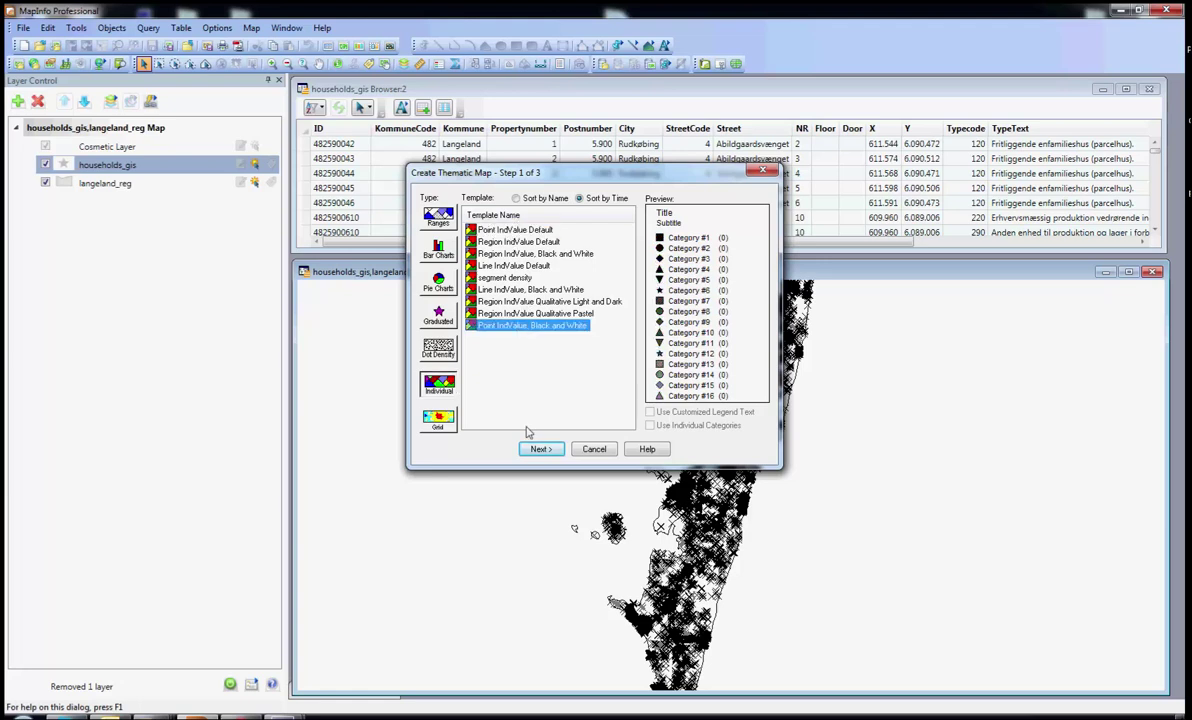
left_click(495, 241)
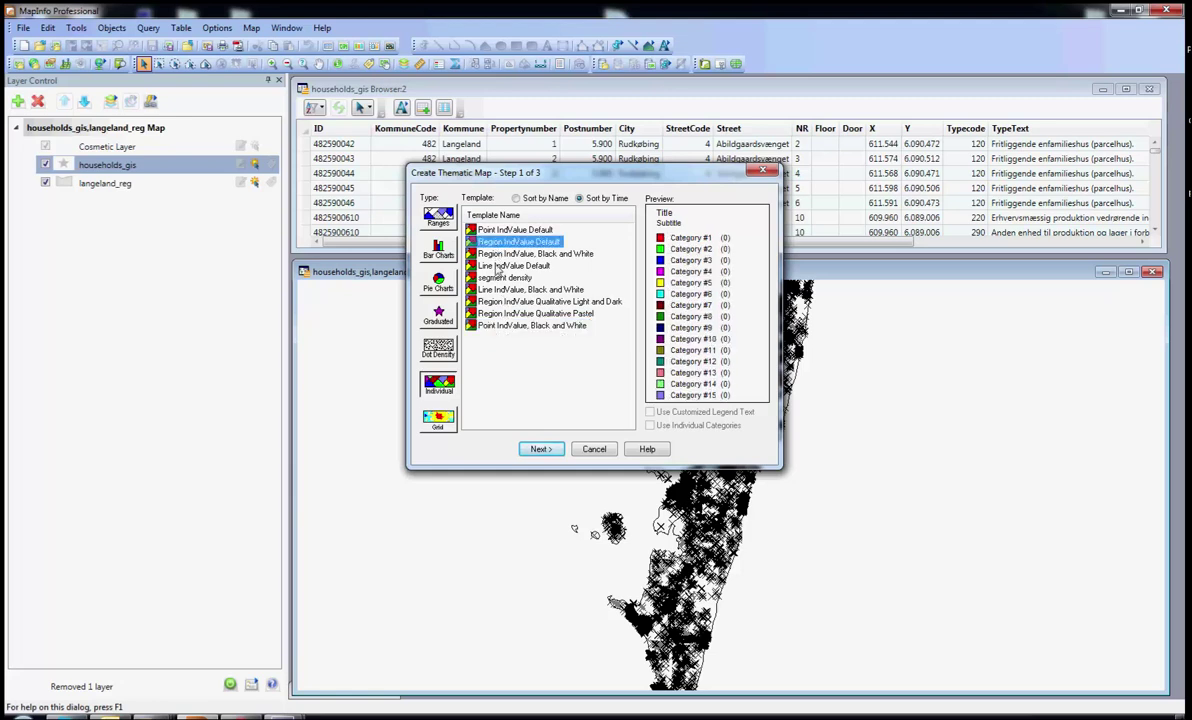
left_click(500, 277)
left_click(500, 301)
left_click(505, 313)
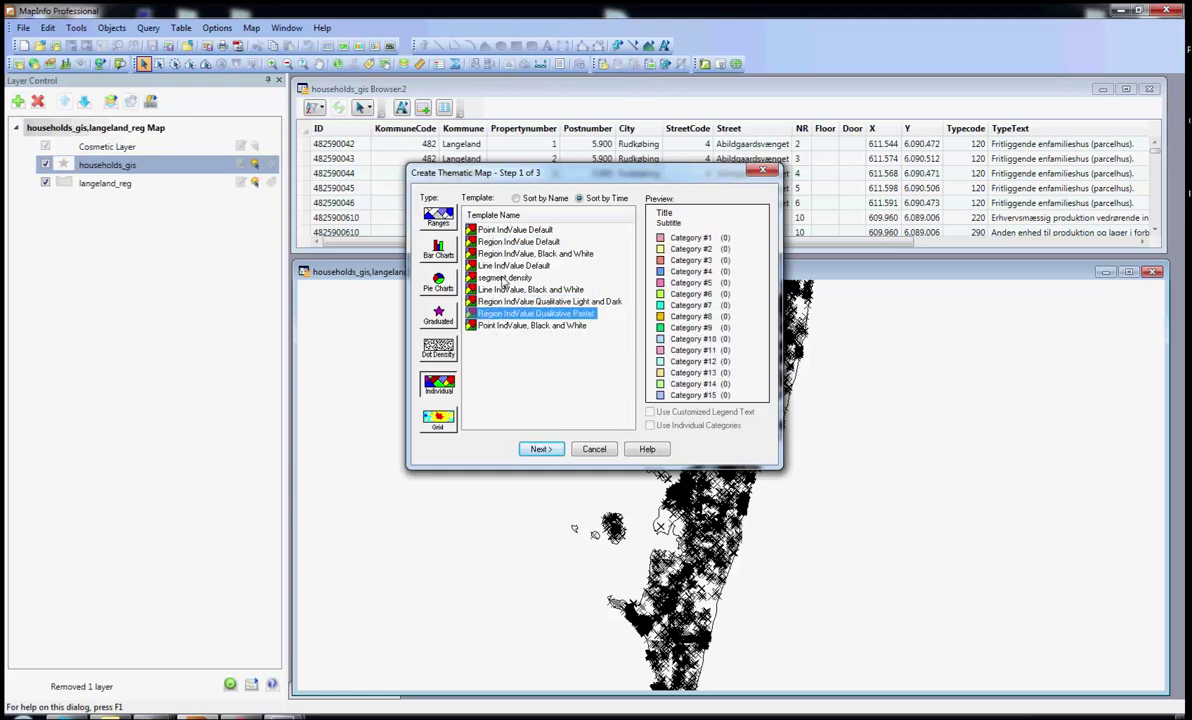
left_click(505, 230)
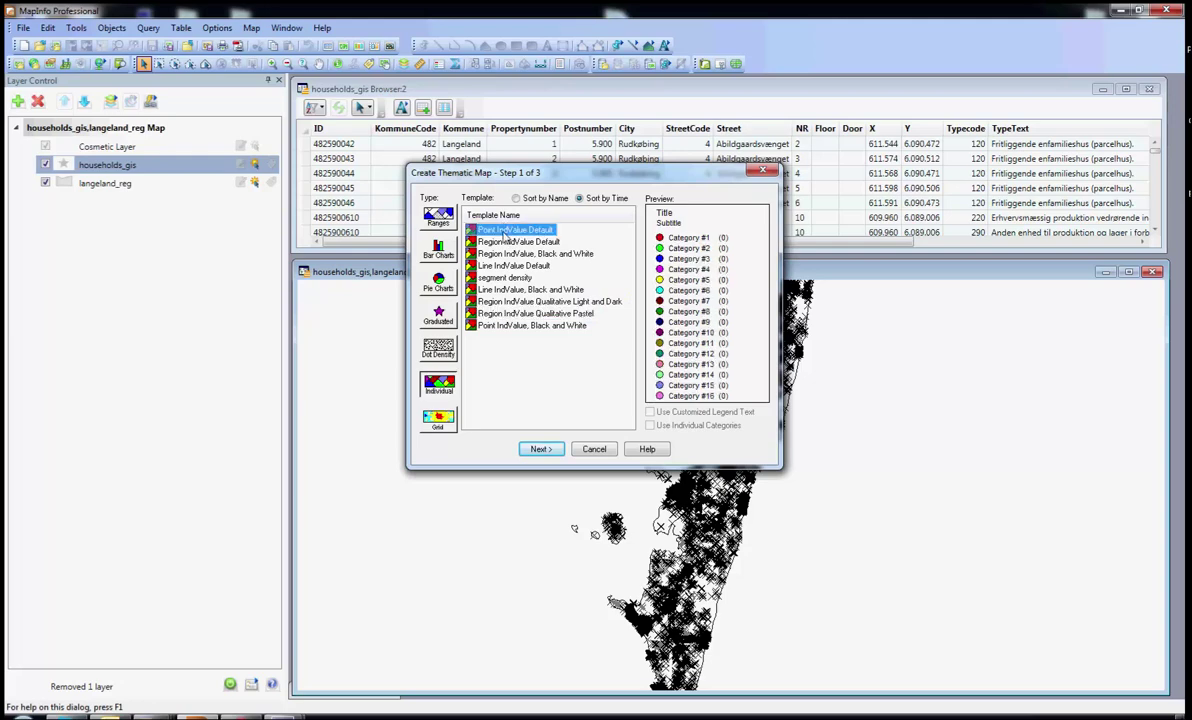
left_click(540, 450)
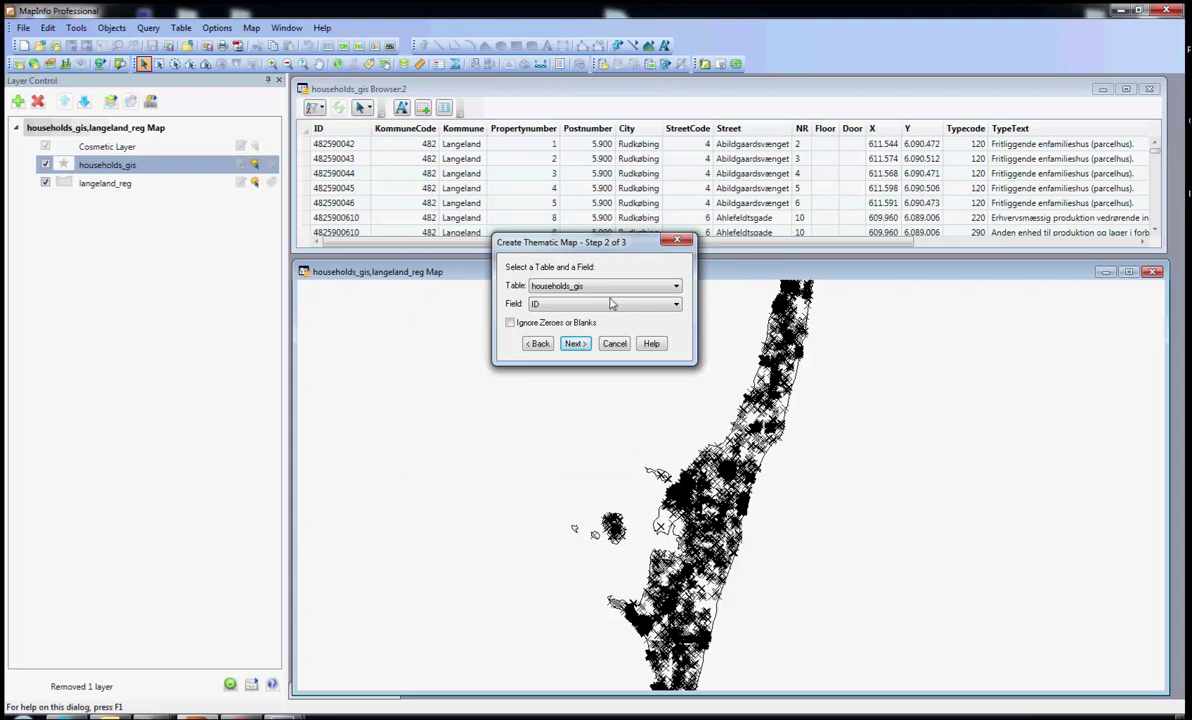
Step: Keep households_gis as the table, theme by the Postnumber field, and advance to step 3
left_click(545, 290)
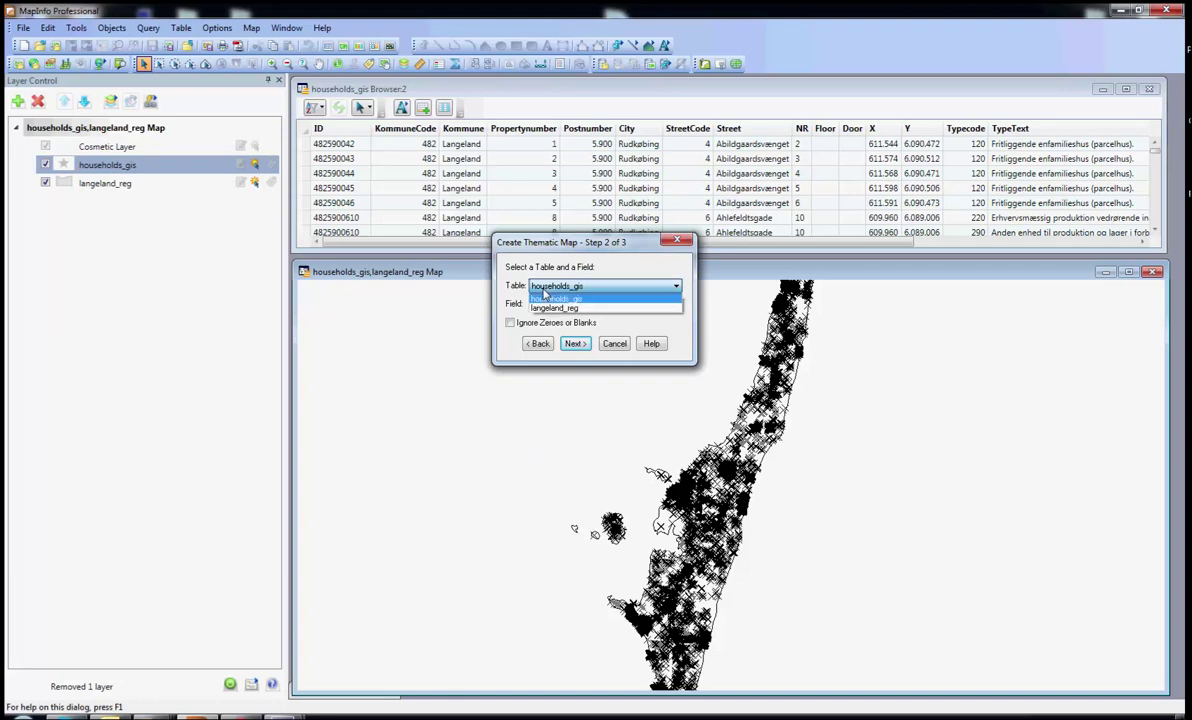
left_click(546, 304)
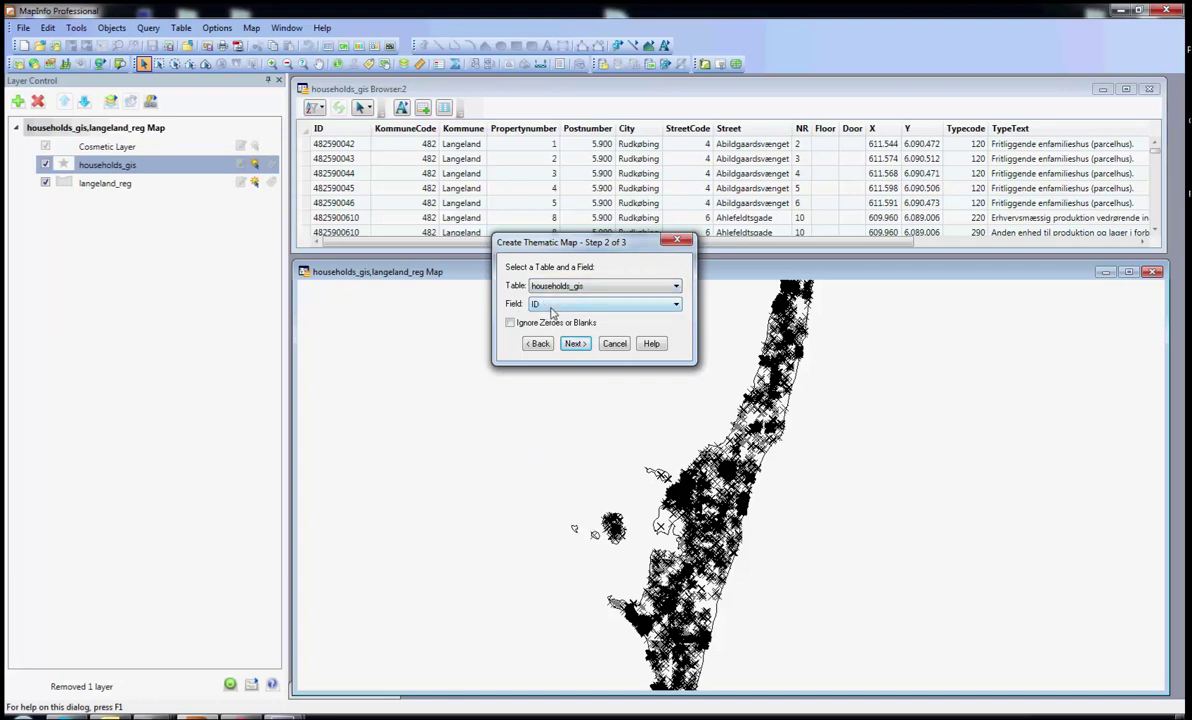
left_click(550, 306)
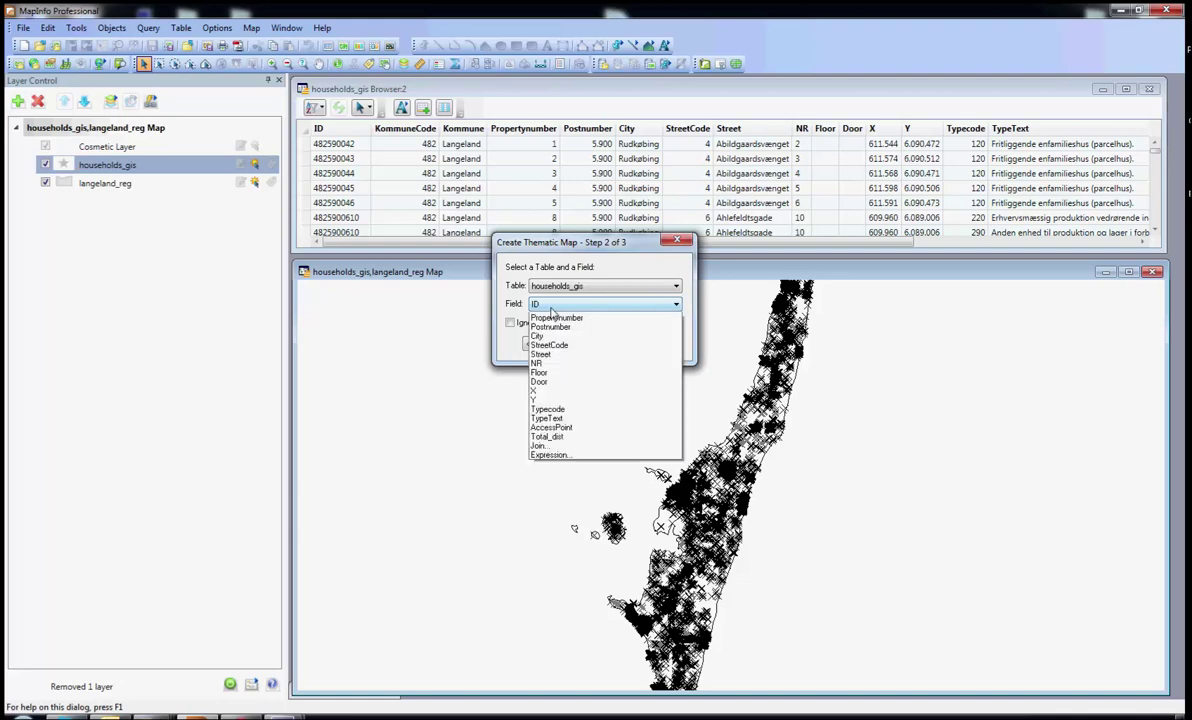
left_click(556, 347)
left_click(576, 344)
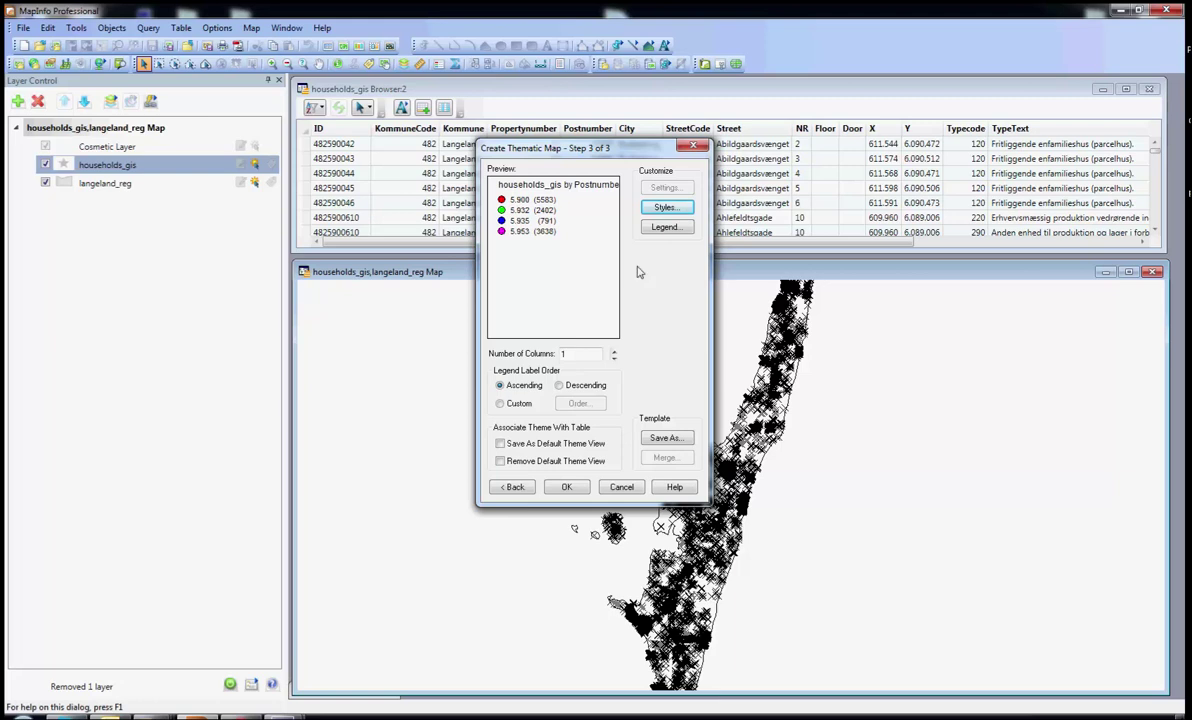
Step: Inspect the 5.935 category symbol without changes, then create the Postnumber thematic map
left_click(687, 208)
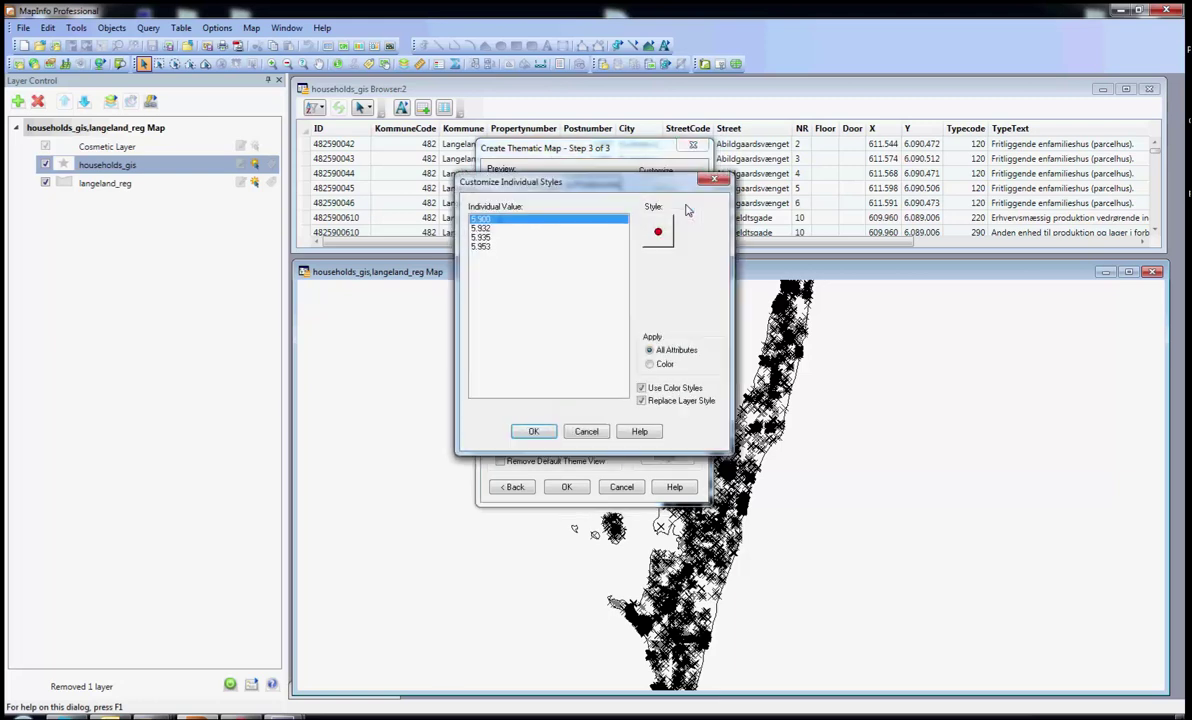
left_click(492, 237)
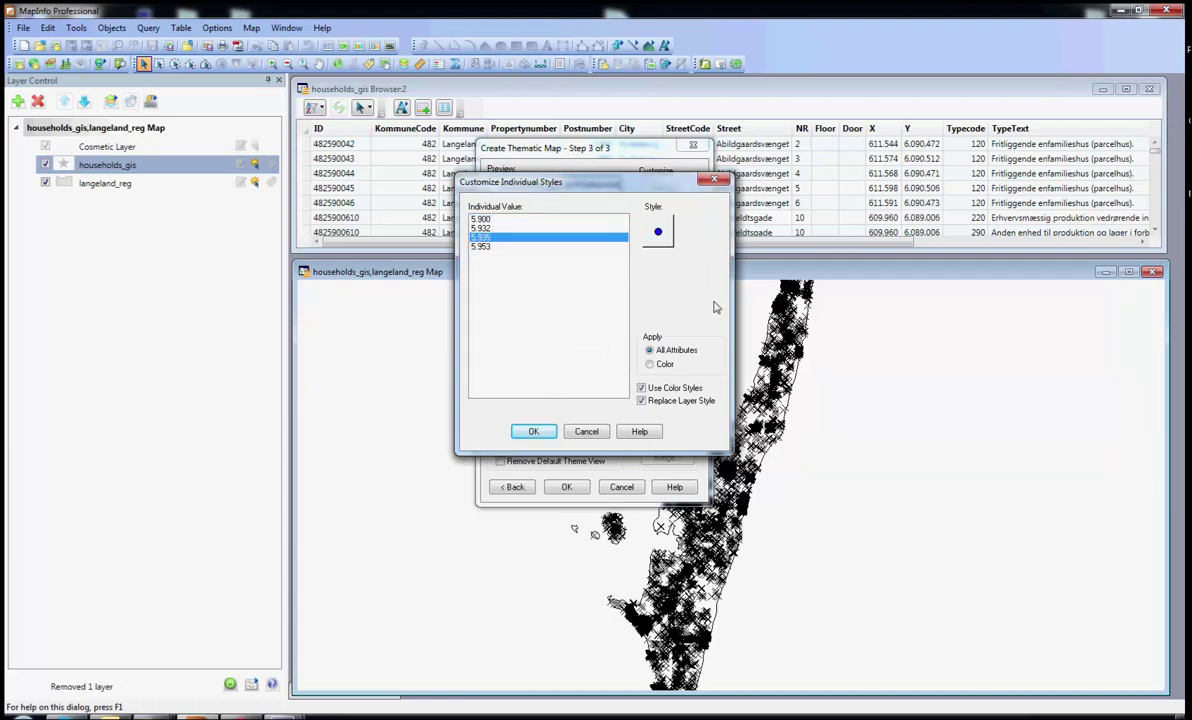
left_click(662, 230)
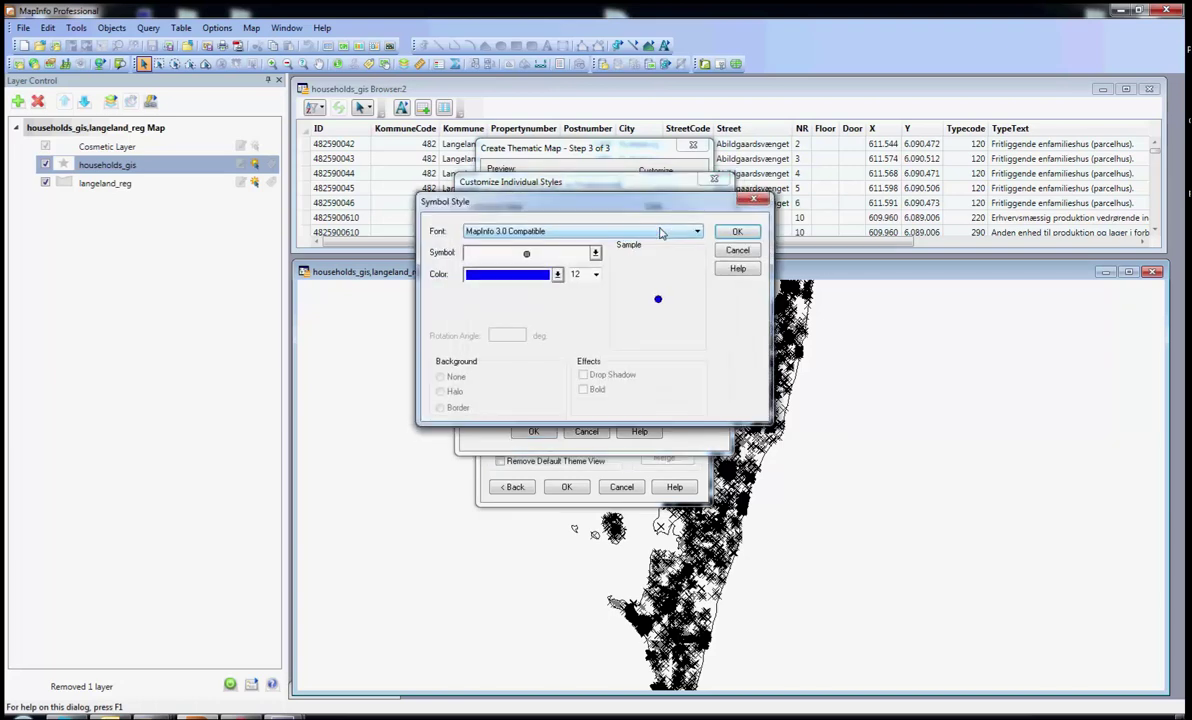
left_click(556, 250)
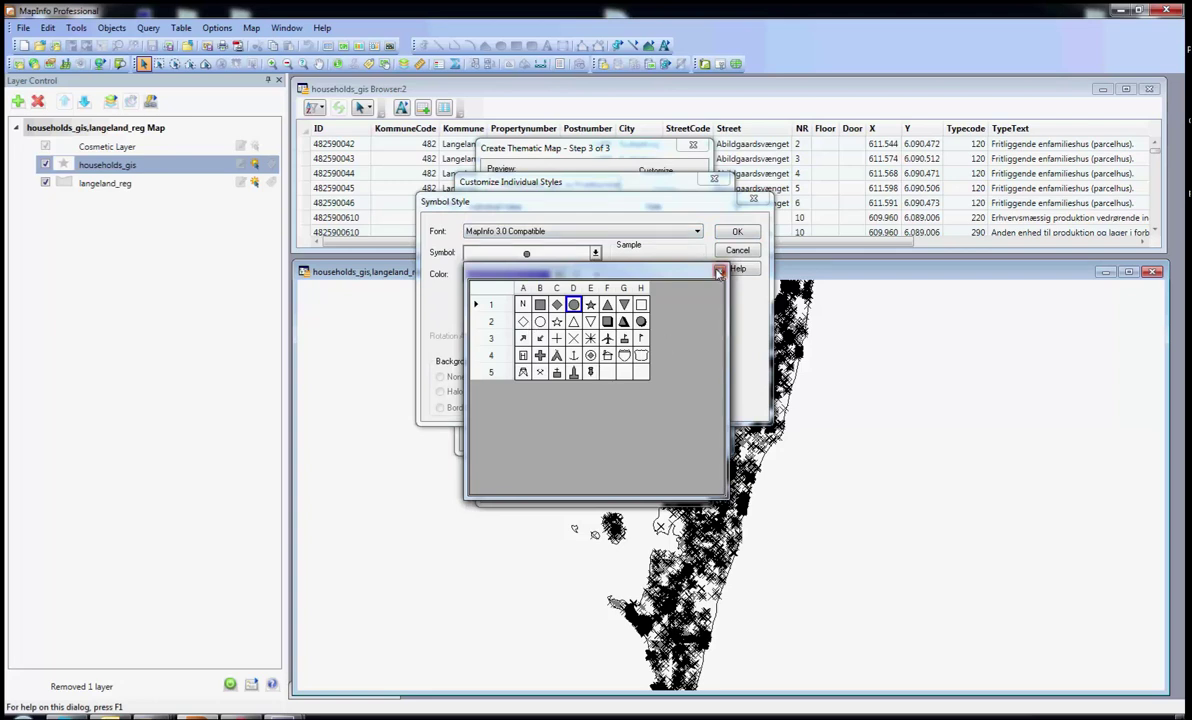
left_click(668, 252)
left_click(737, 231)
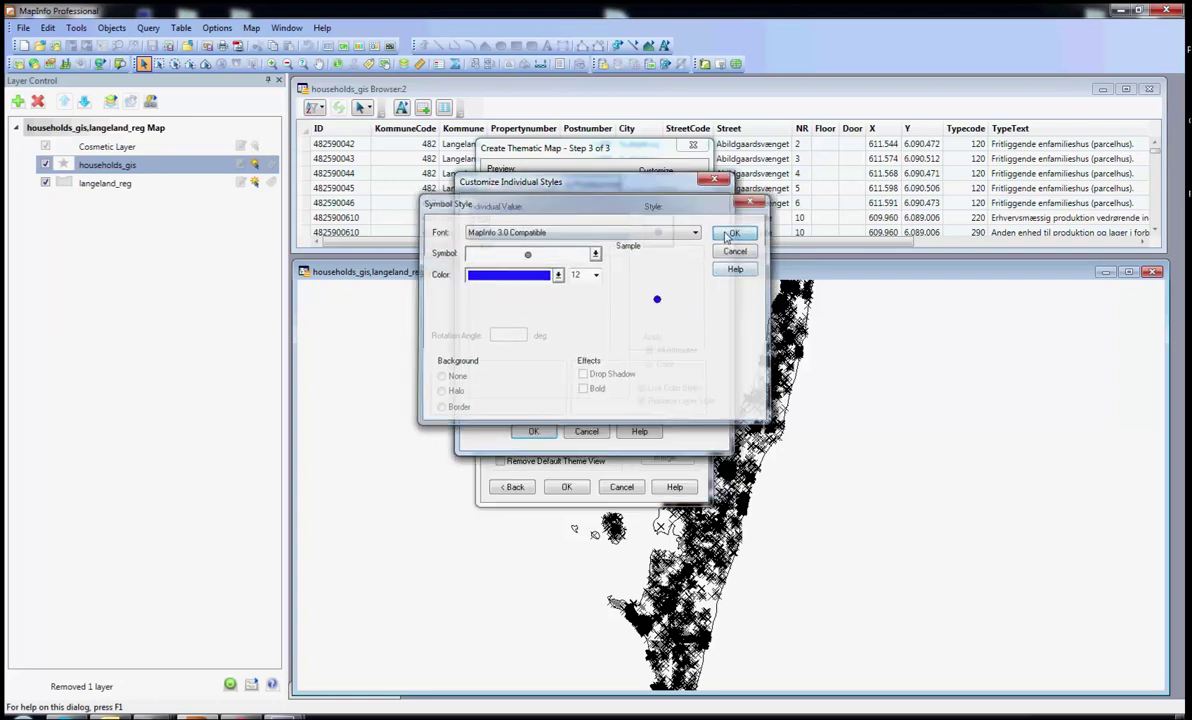
left_click(531, 433)
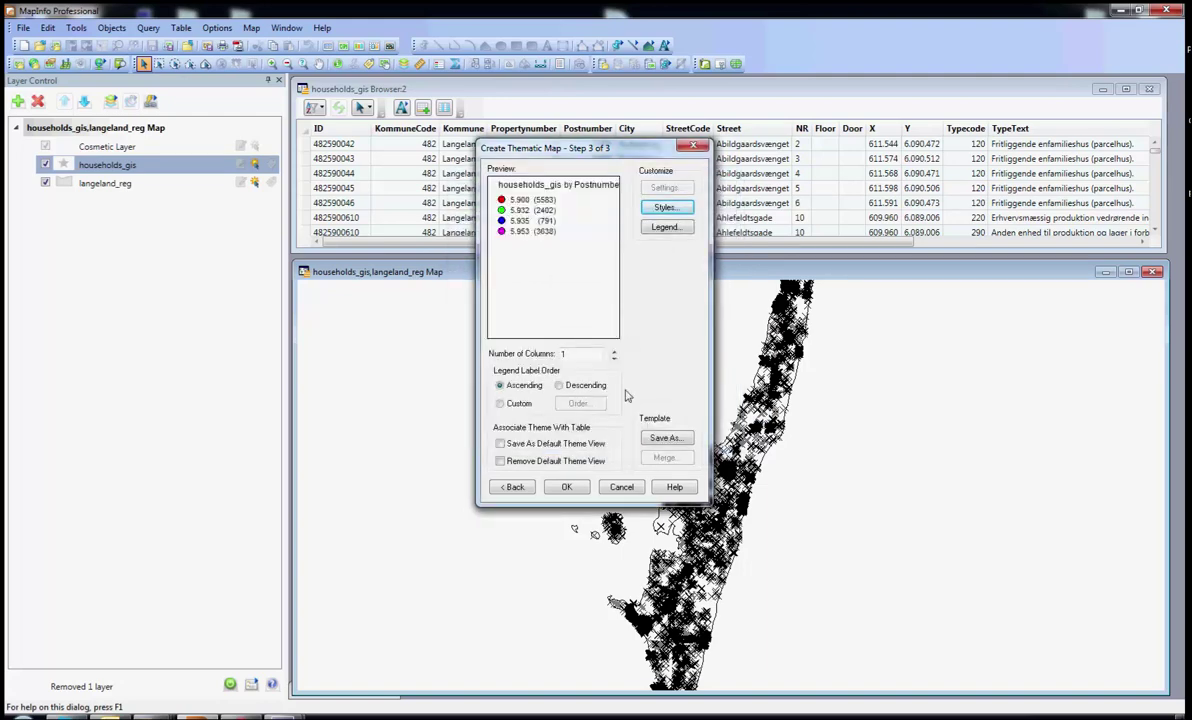
left_click(566, 487)
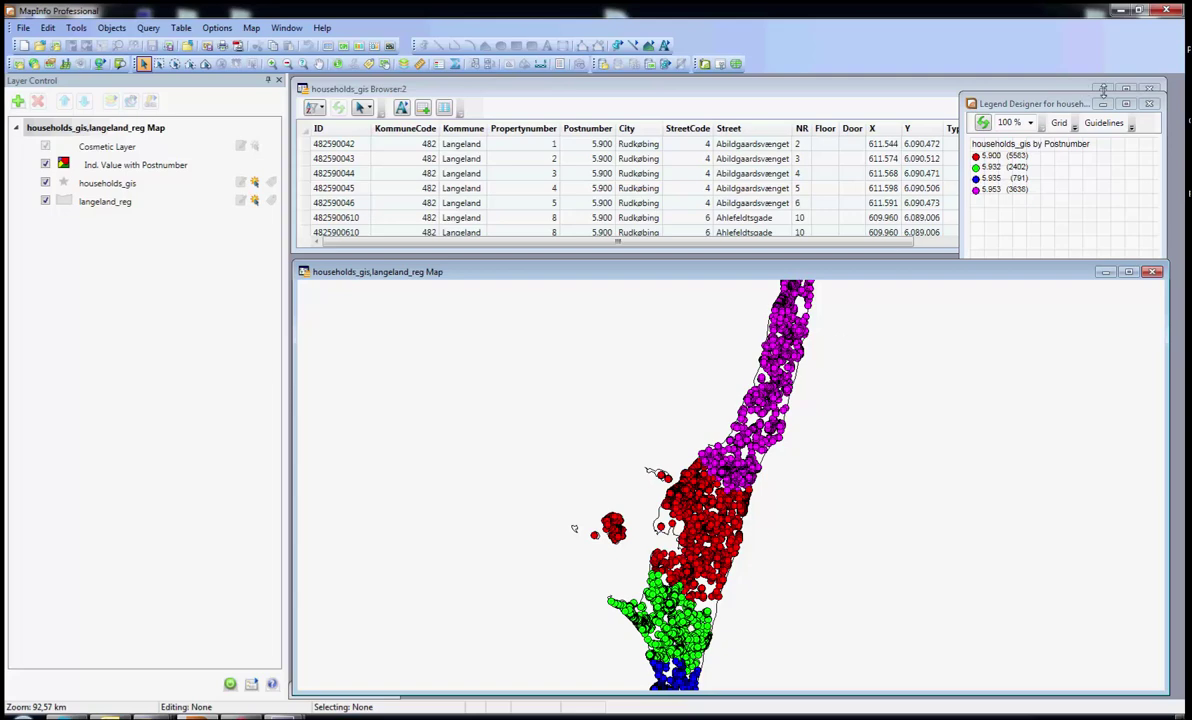
Step: Close the table browser and move the legend window over the map
key("ctrl+F4")
left_click_drag(1076, 95, 416, 104)
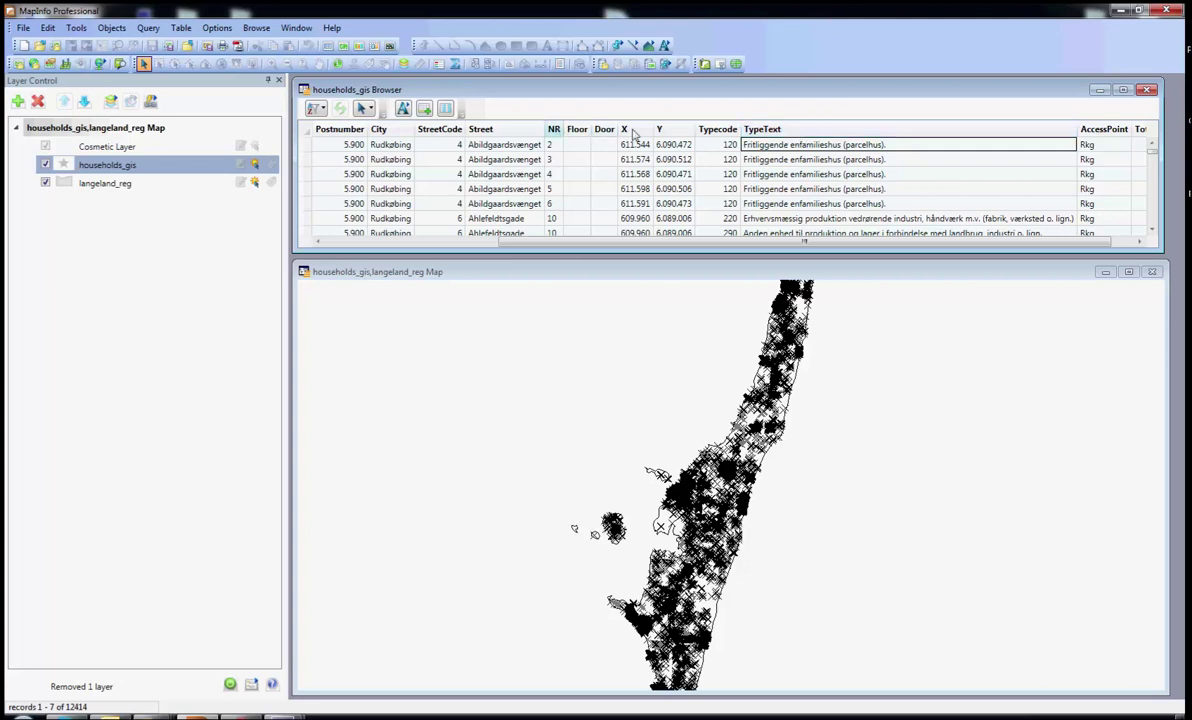
Step: Select the first row's TypeText value, then start a new thematic map from the map window
left_click_drag(886, 145, 745, 148)
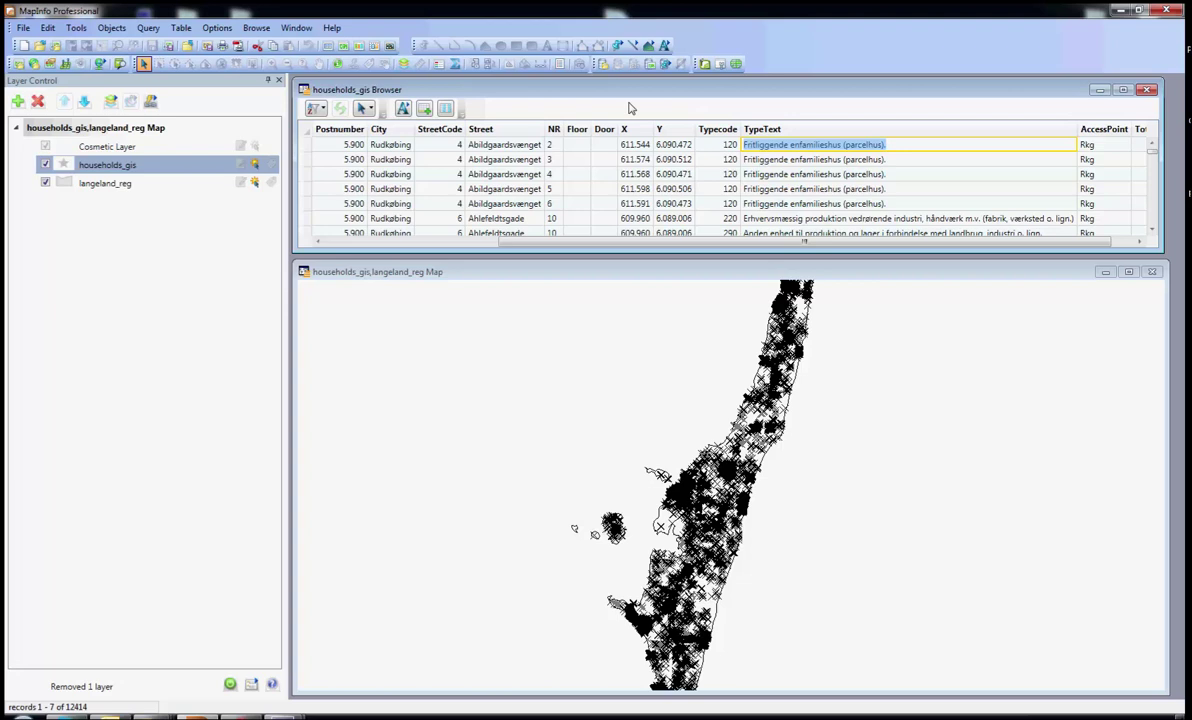
left_click(512, 470)
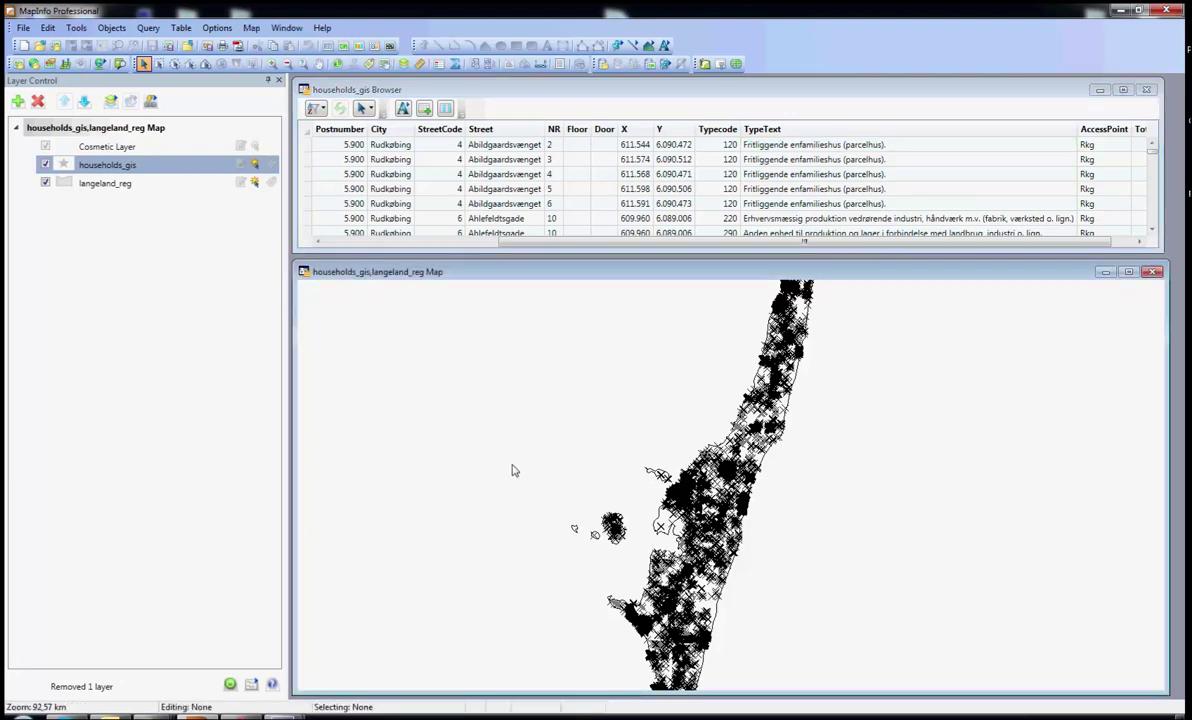
left_click(251, 28)
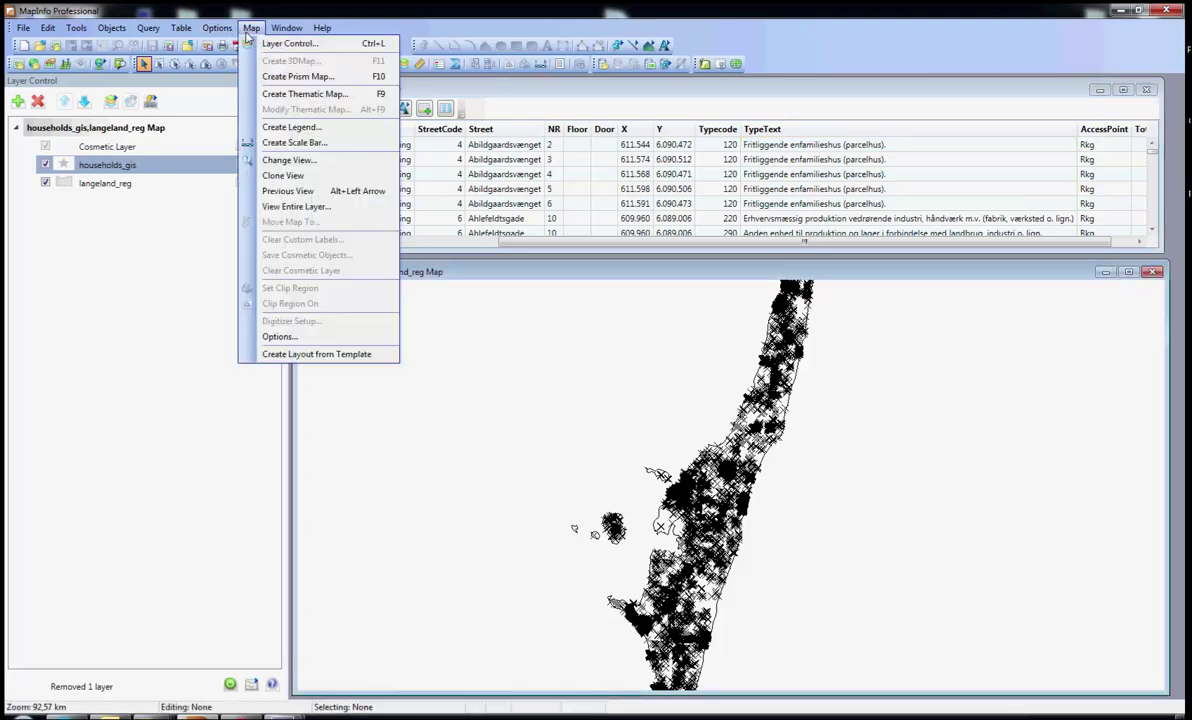
left_click(275, 96)
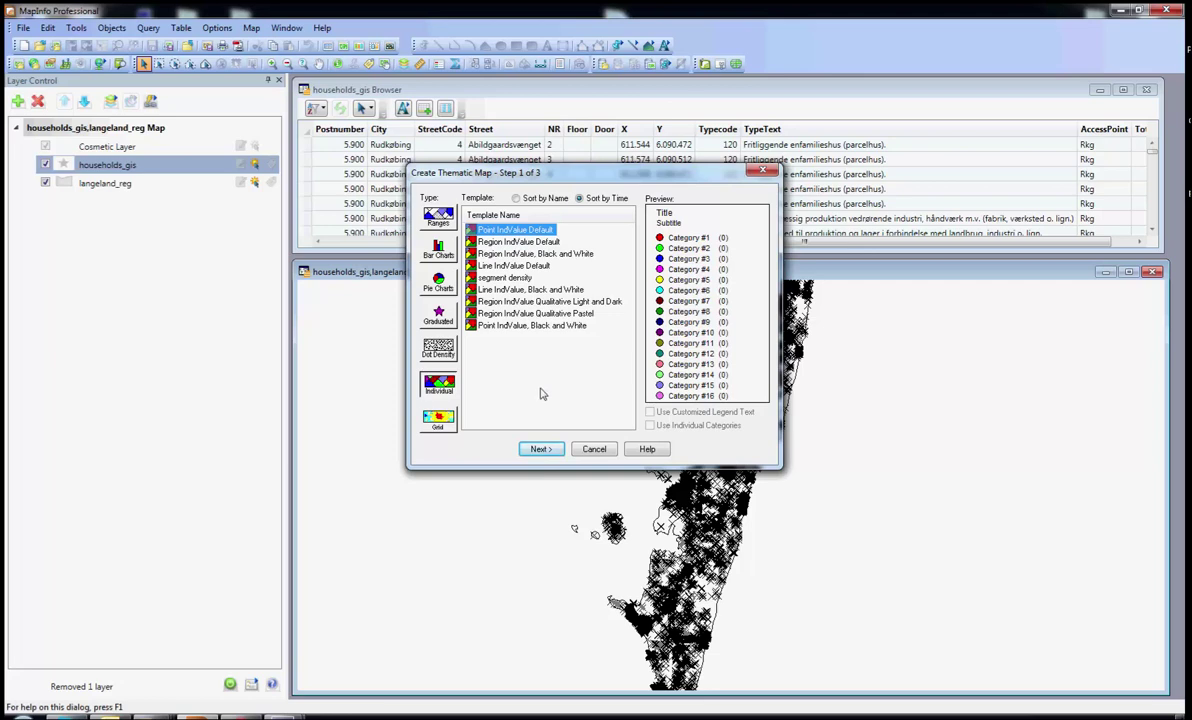
Step: Choose the Individual type with the Point IndValue Default template
left_click(447, 388)
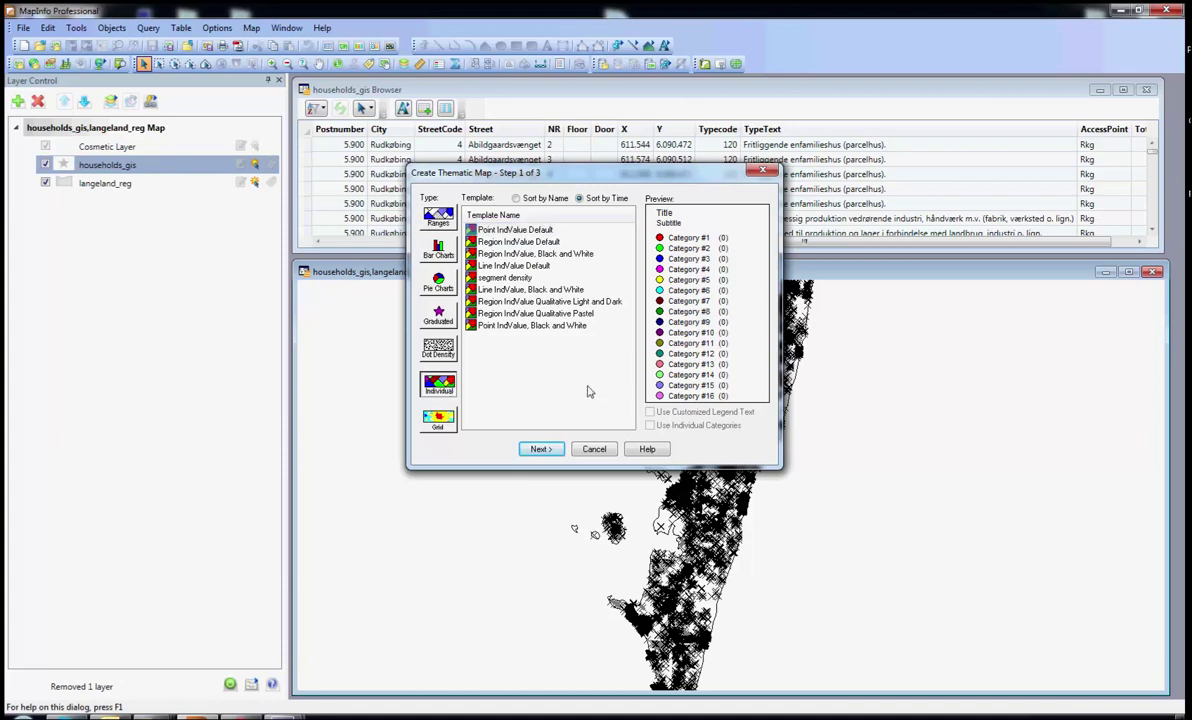
left_click(495, 231)
left_click(540, 449)
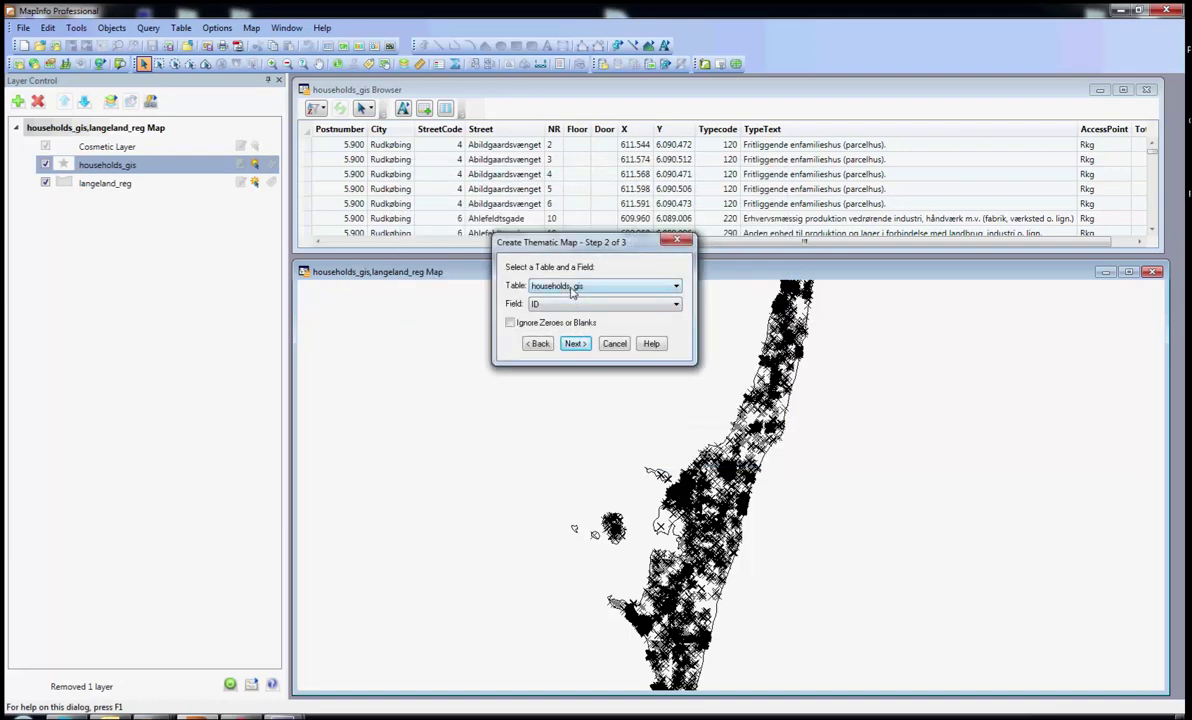
Step: Theme households_gis by the TypeText field and apply it to the map
left_click(573, 291)
left_click(570, 301)
left_click(570, 305)
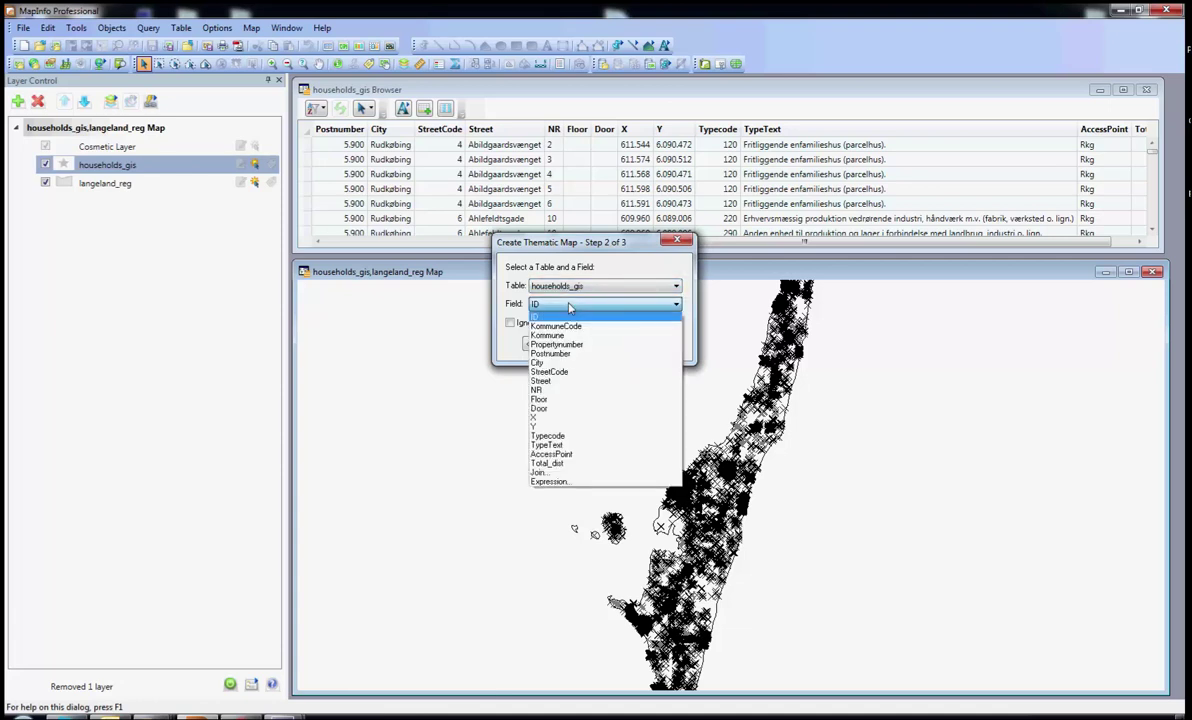
left_click(548, 445)
left_click(574, 343)
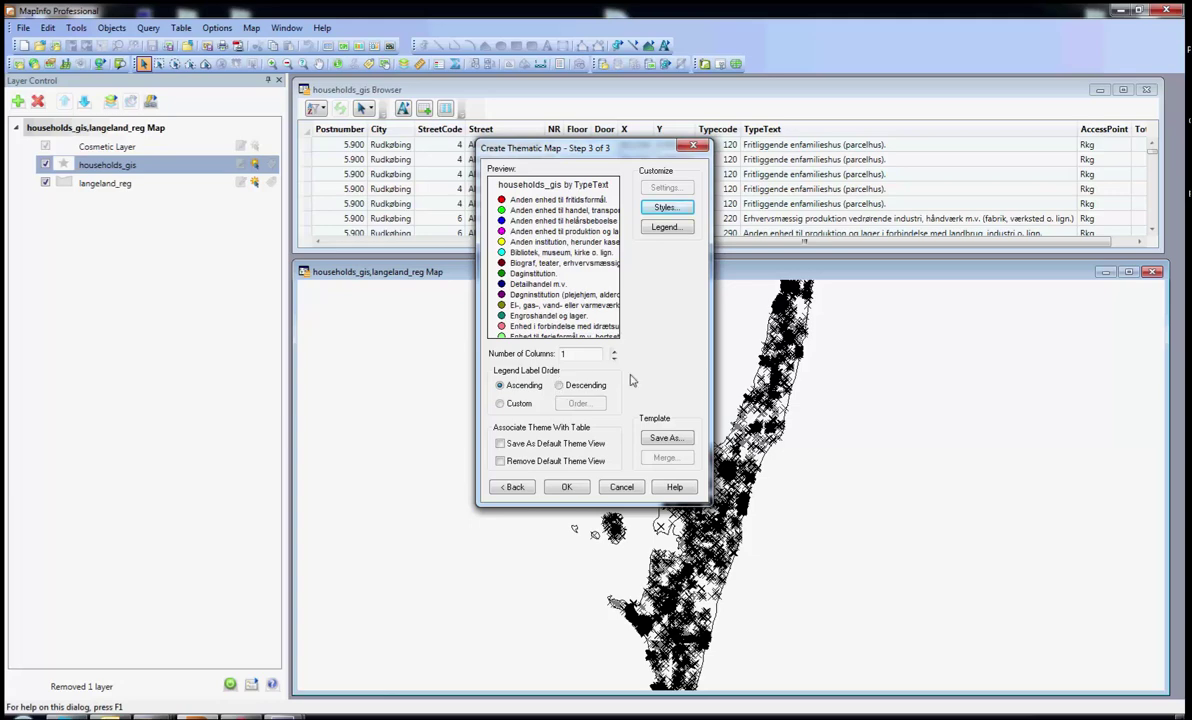
left_click(567, 487)
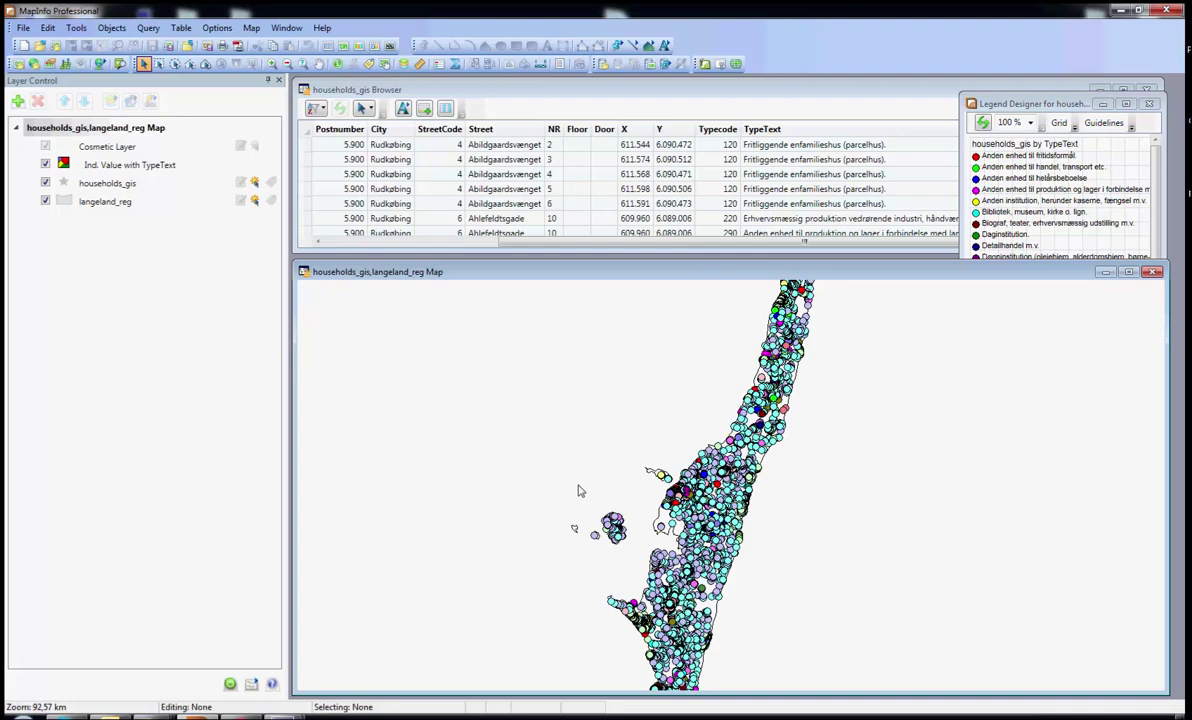
Step: Enlarge and widen the legend to read all TypeText category labels, then close it
left_click_drag(997, 103, 567, 142)
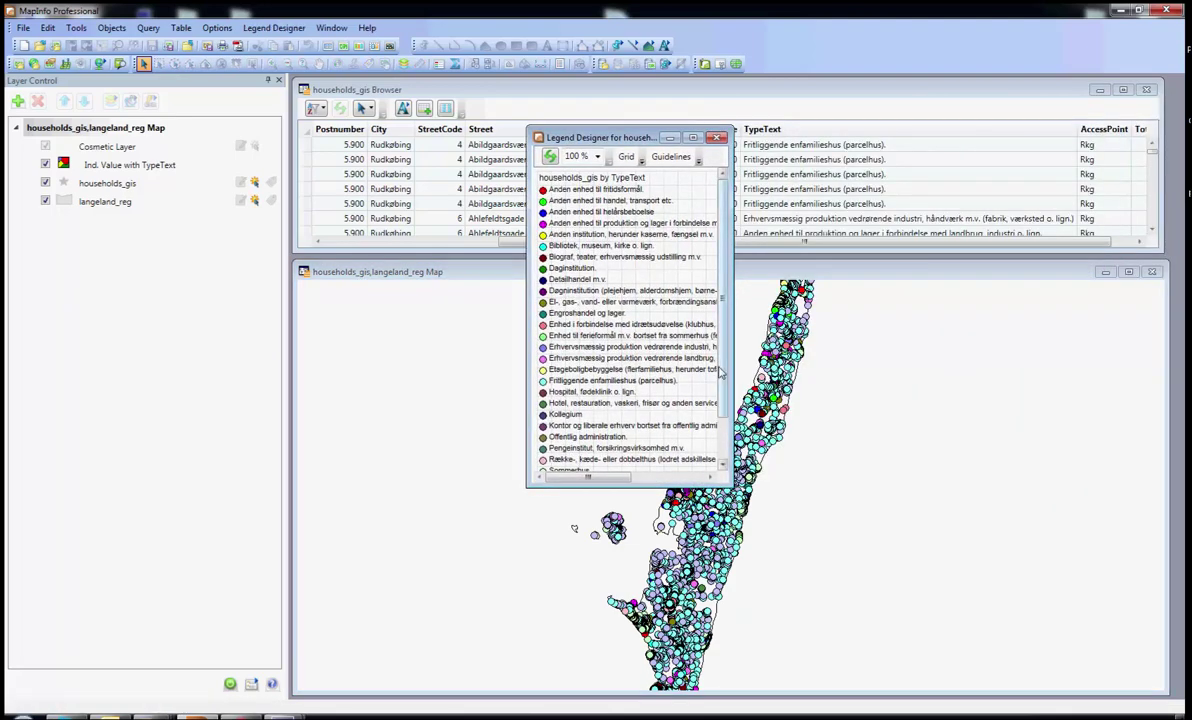
scroll(724, 365, "down", 3)
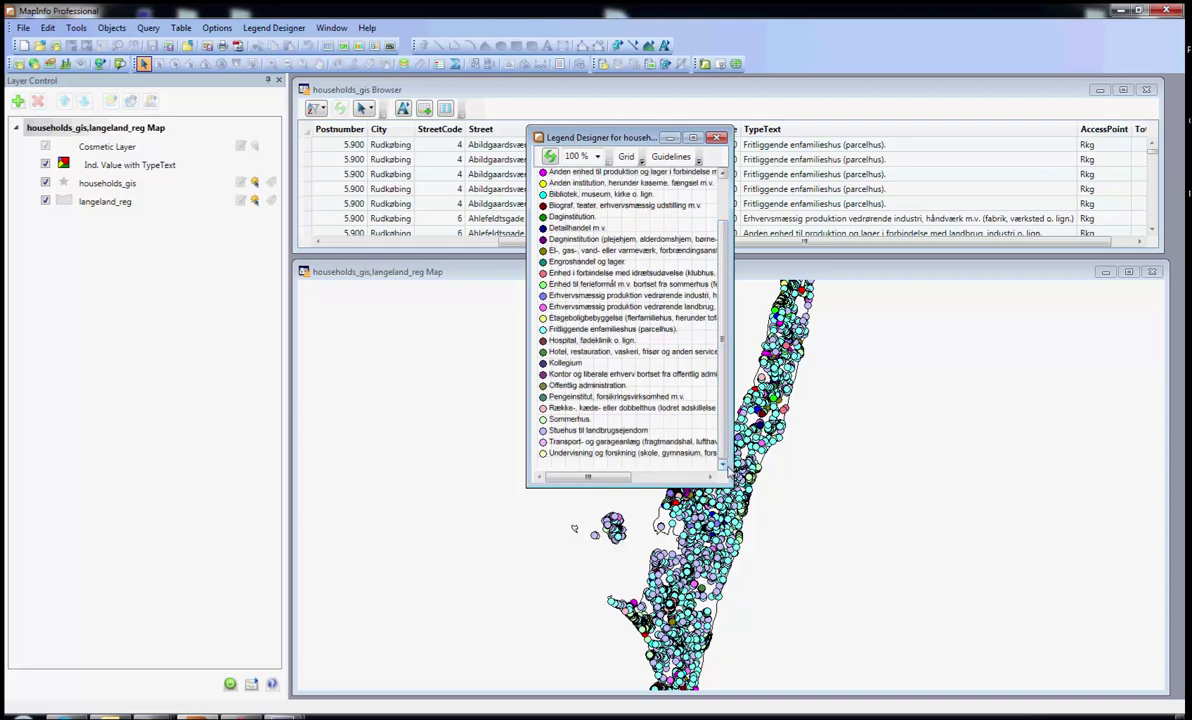
left_click_drag(731, 455, 993, 455)
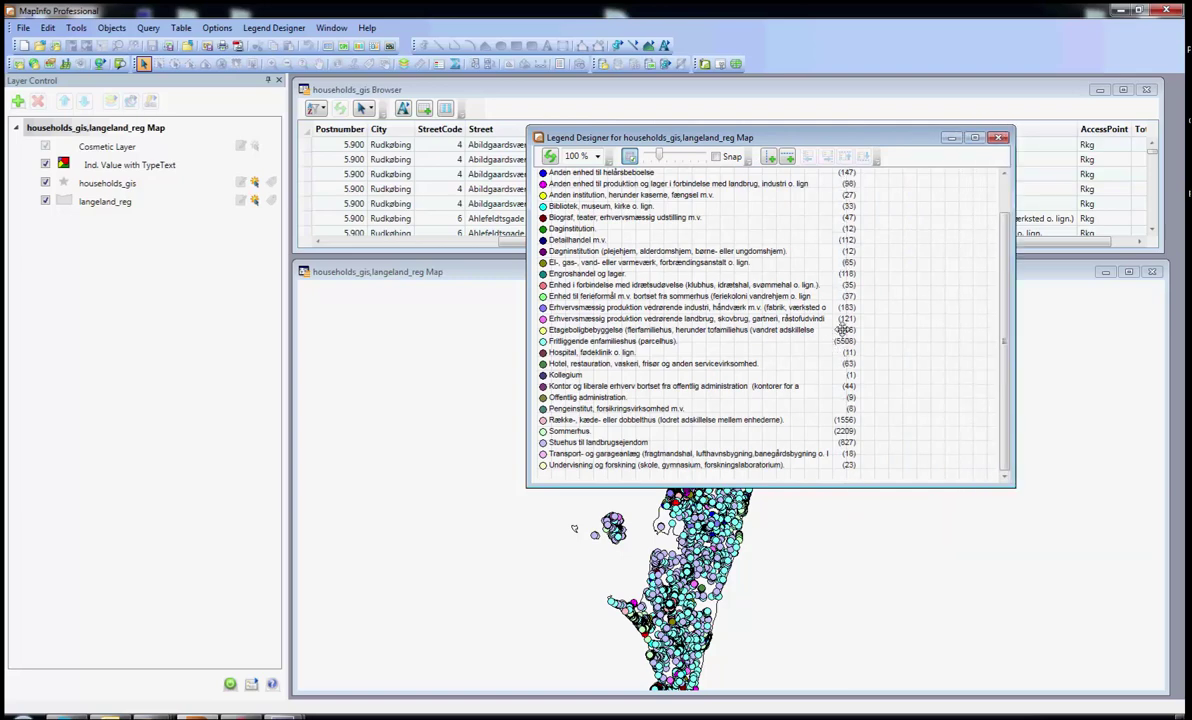
left_click(951, 137)
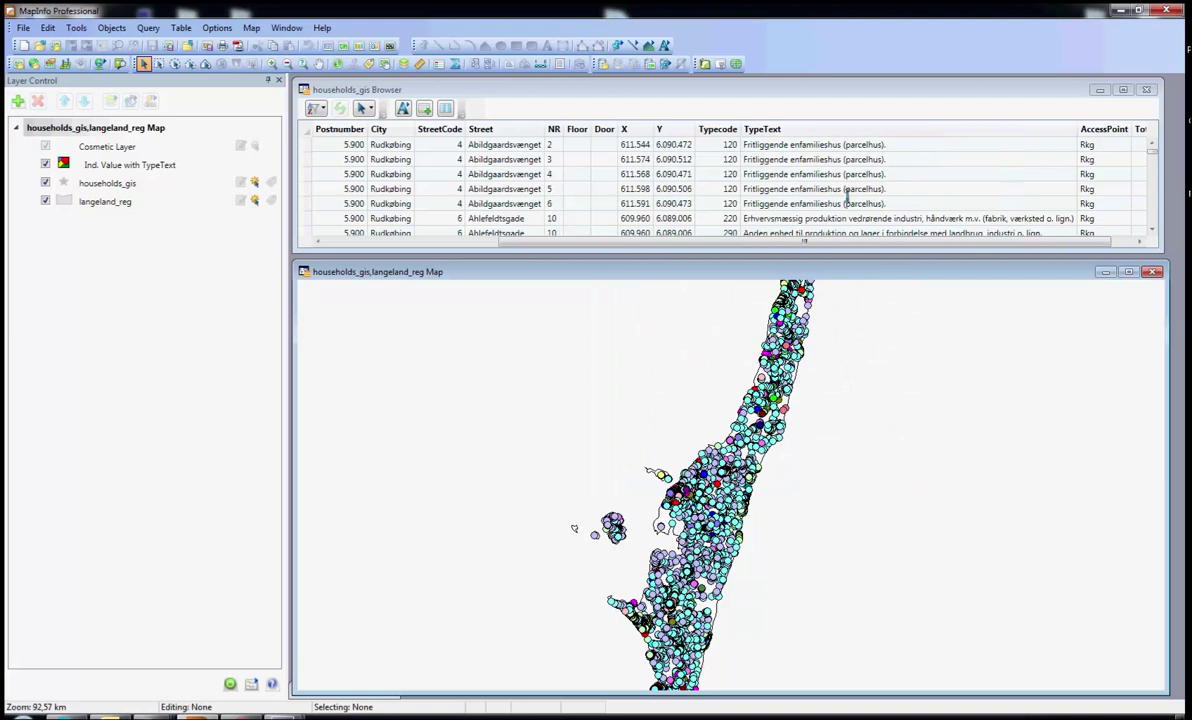
left_click(272, 63)
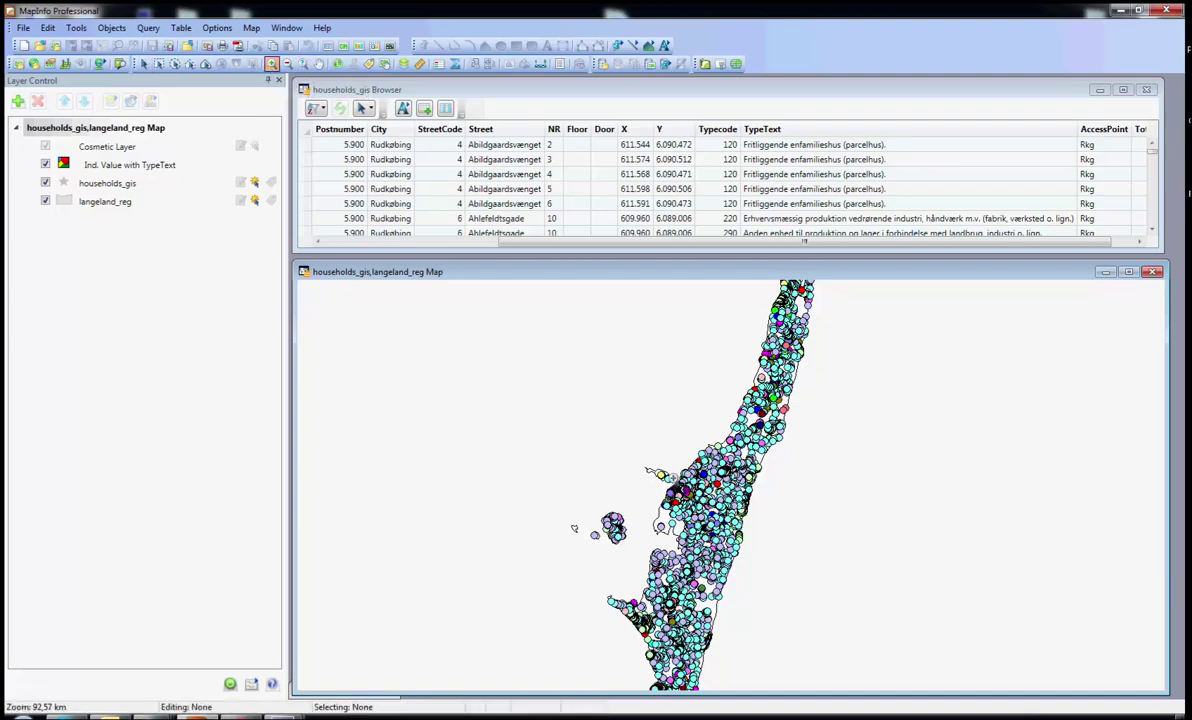
Step: Zoom into the west-coast town cluster, then make the household browser active
left_click_drag(664, 478, 716, 506)
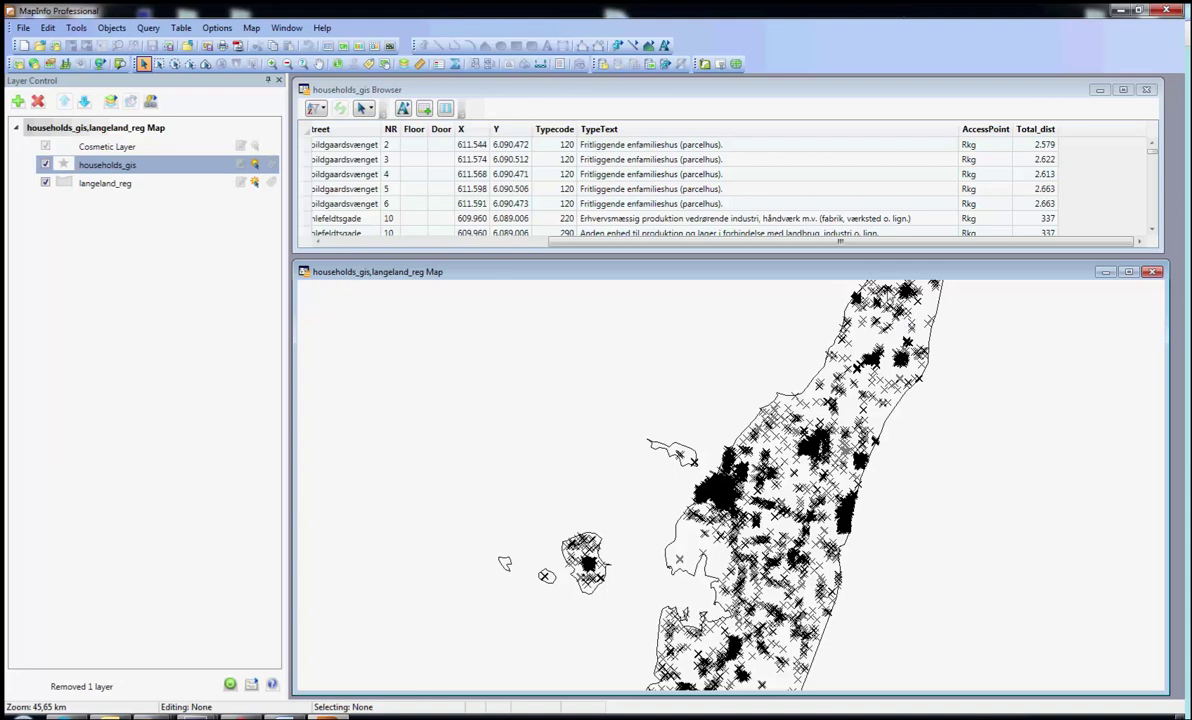
left_click(1032, 137)
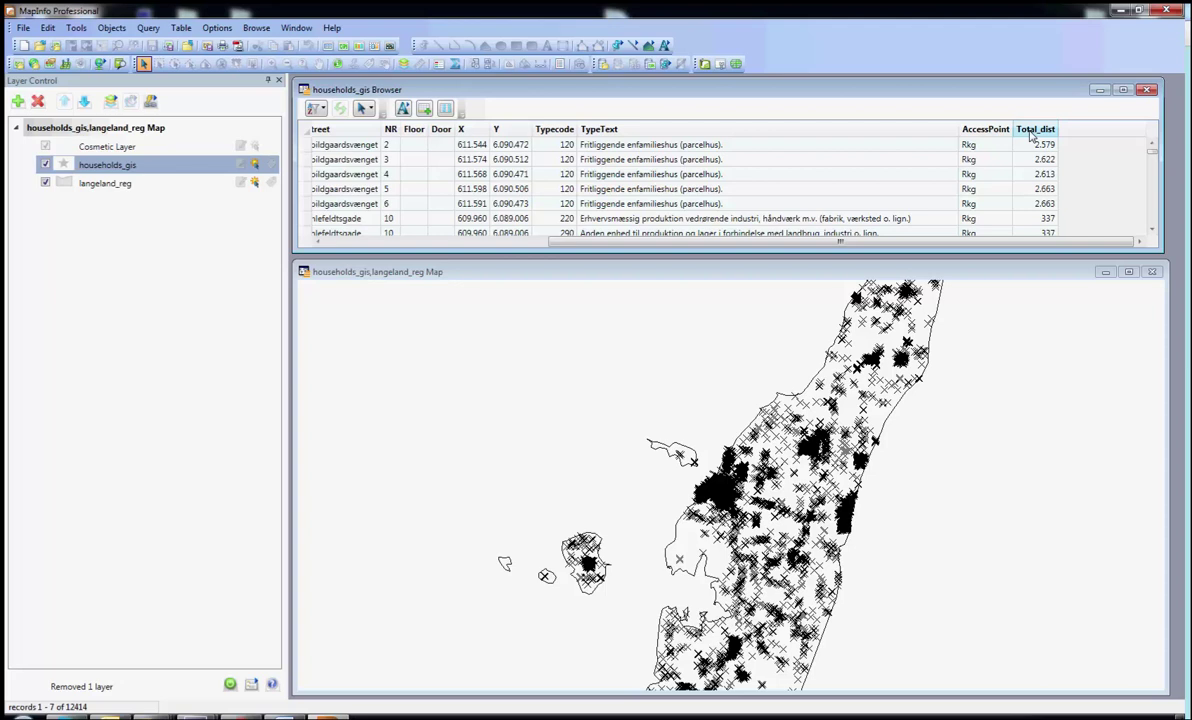
Step: Begin a new thematic map from the map window using the Ranges theme type
left_click(432, 444)
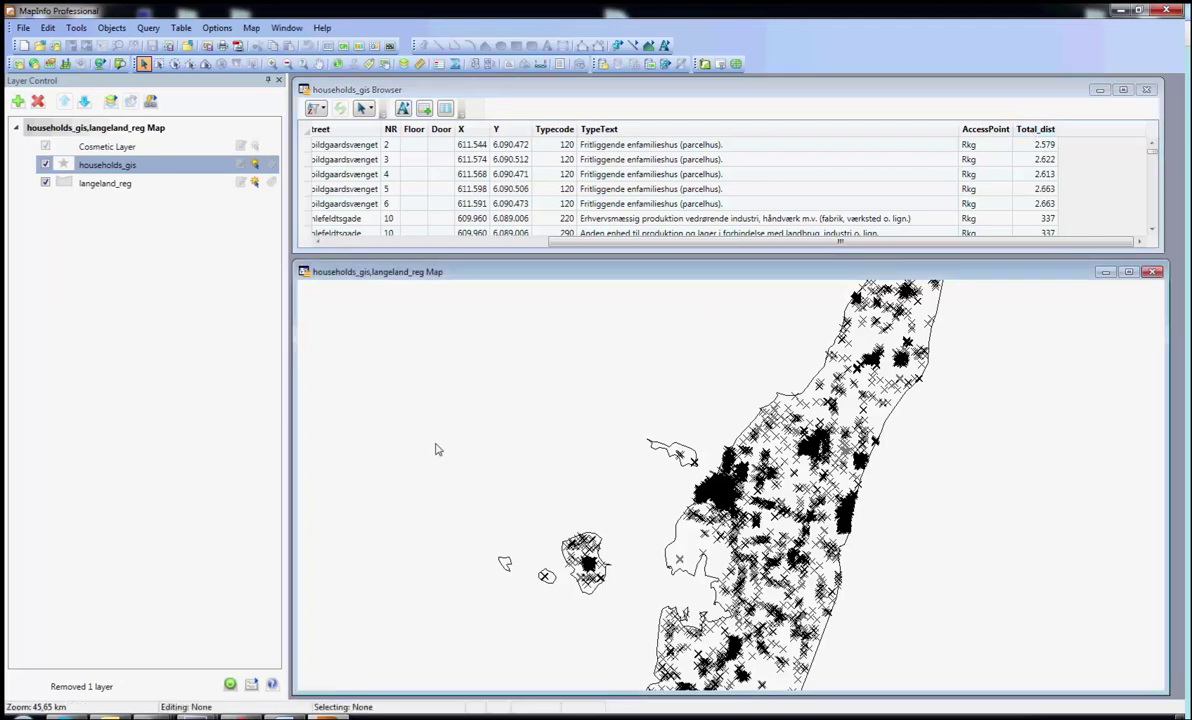
left_click(251, 28)
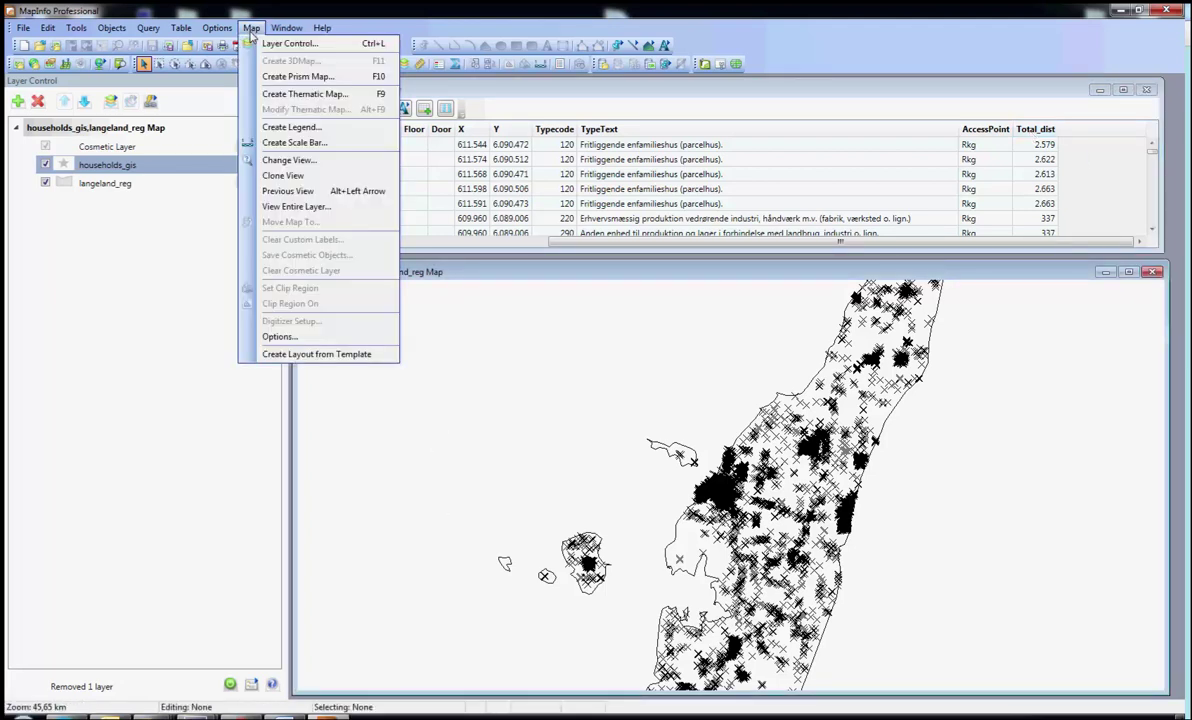
left_click(278, 97)
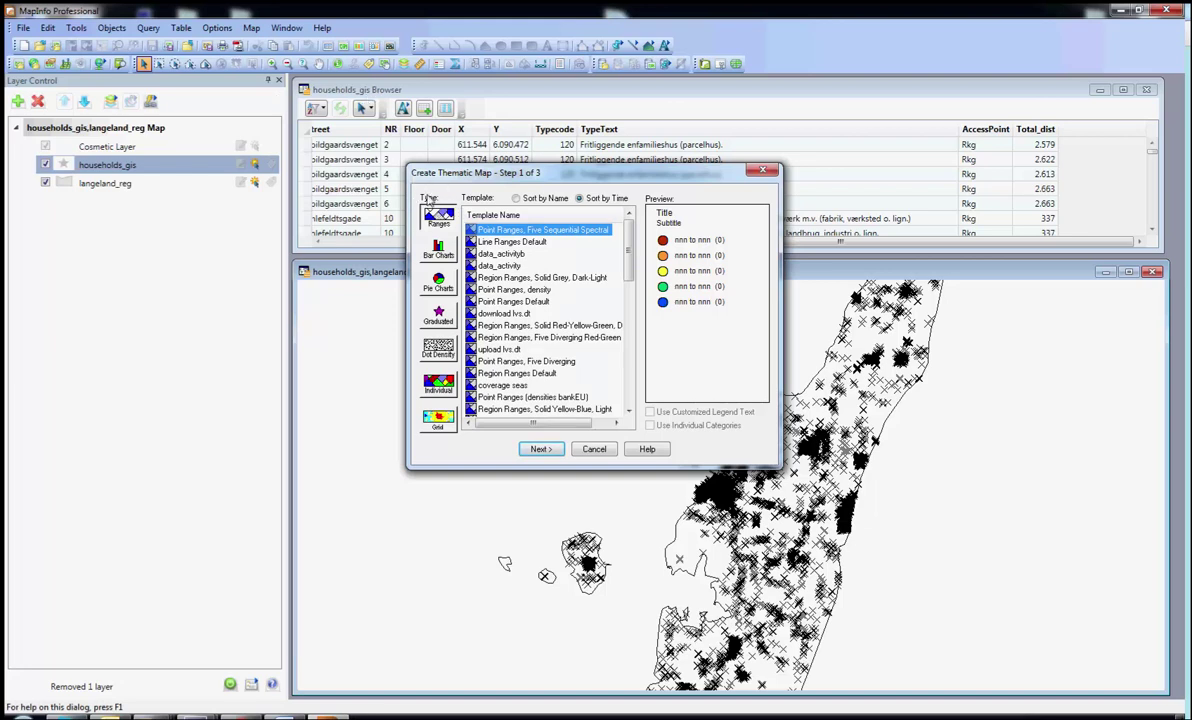
left_click(445, 234)
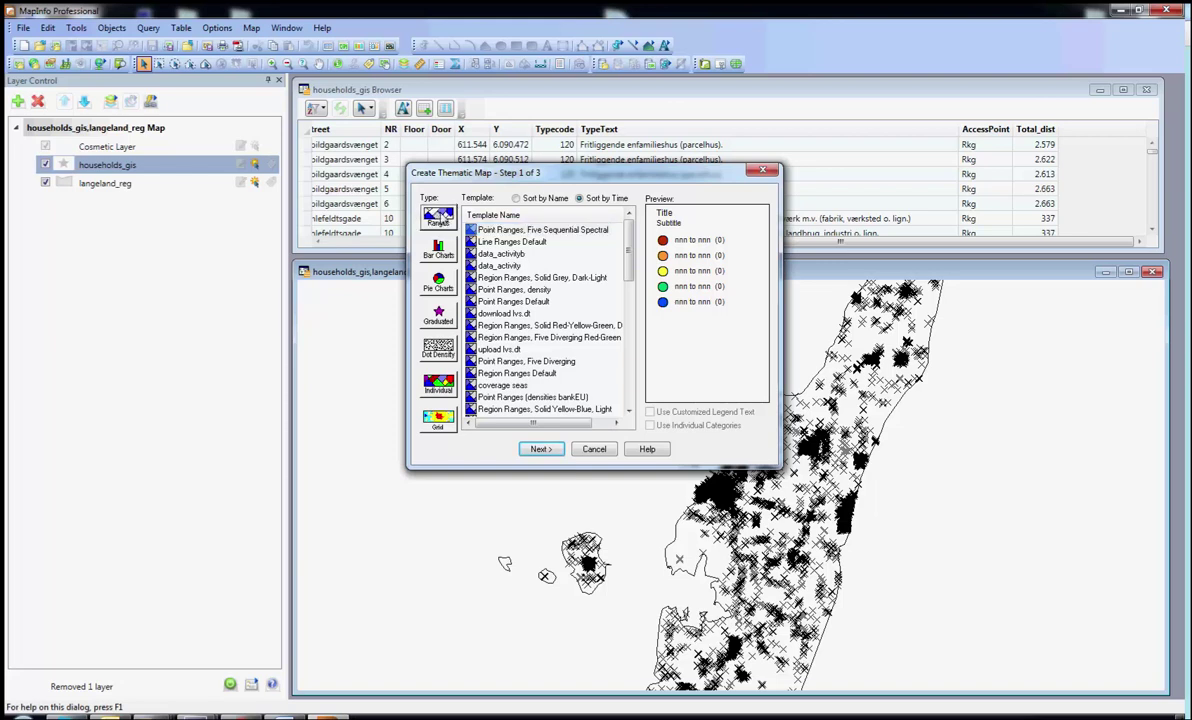
Step: Choose the Point Ranges, Five Sequential Spectral template with households_gis as the theme table
left_click(572, 232)
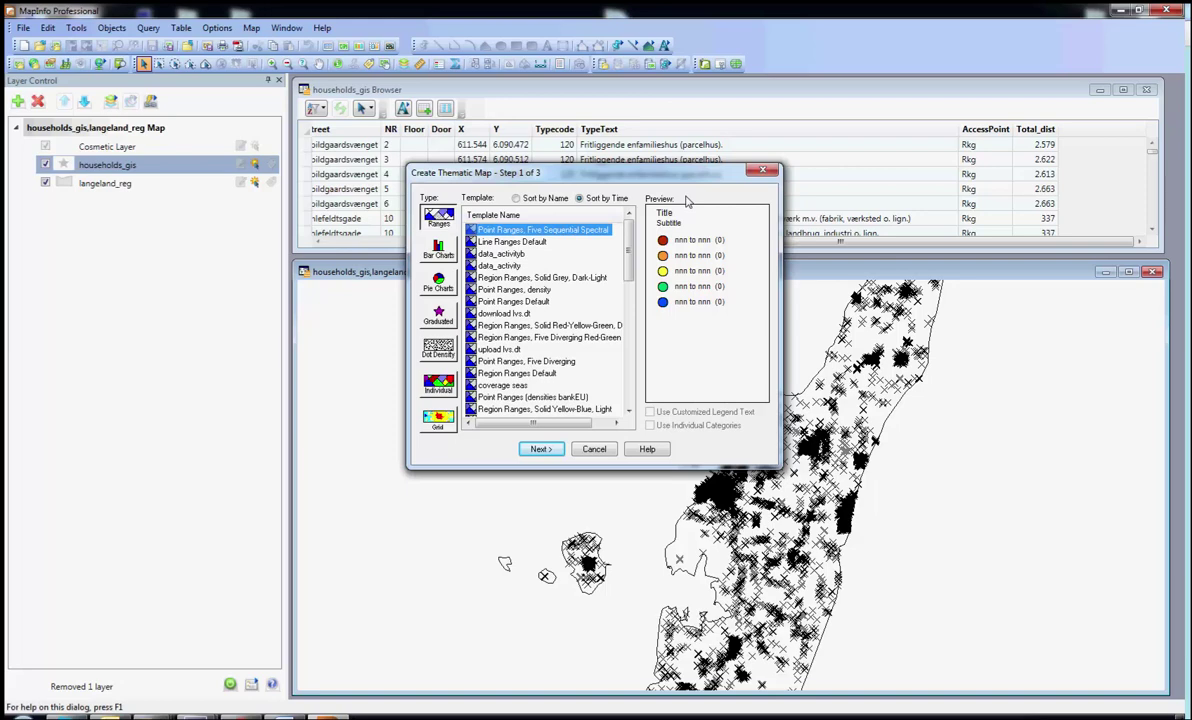
left_click(540, 449)
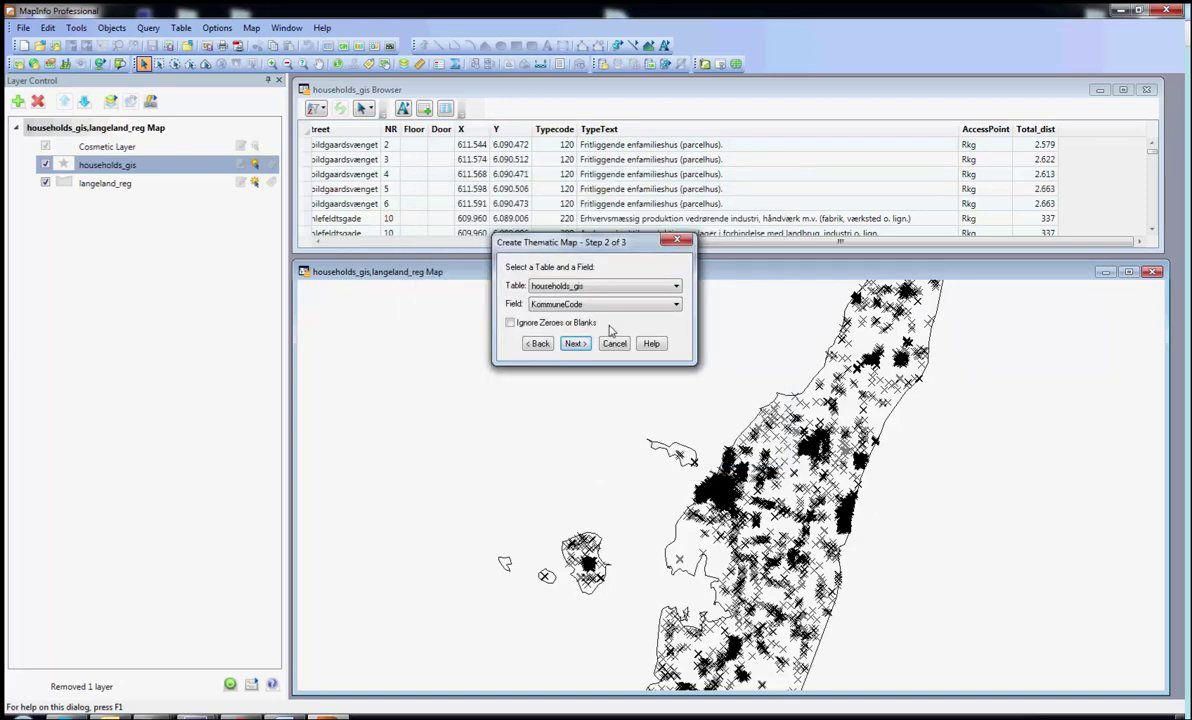
left_click(548, 287)
left_click(545, 300)
Step: Theme by the Total_dist field and bring up the five-range customization settings
left_click(551, 305)
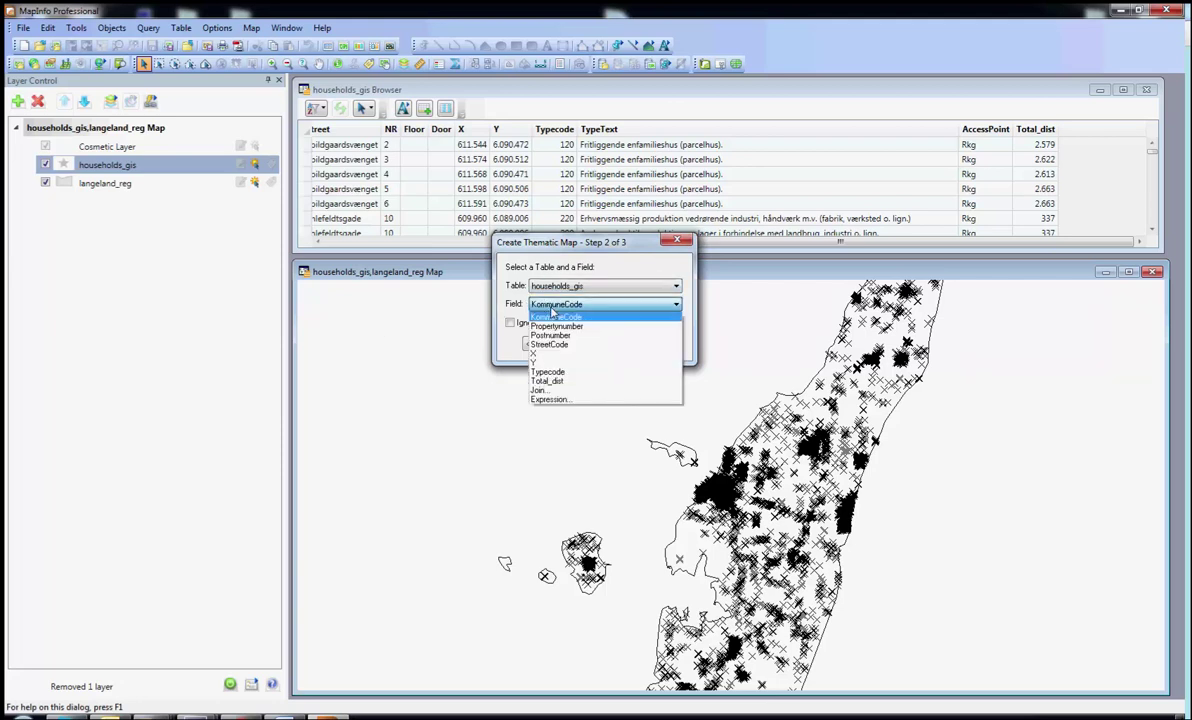
left_click(556, 386)
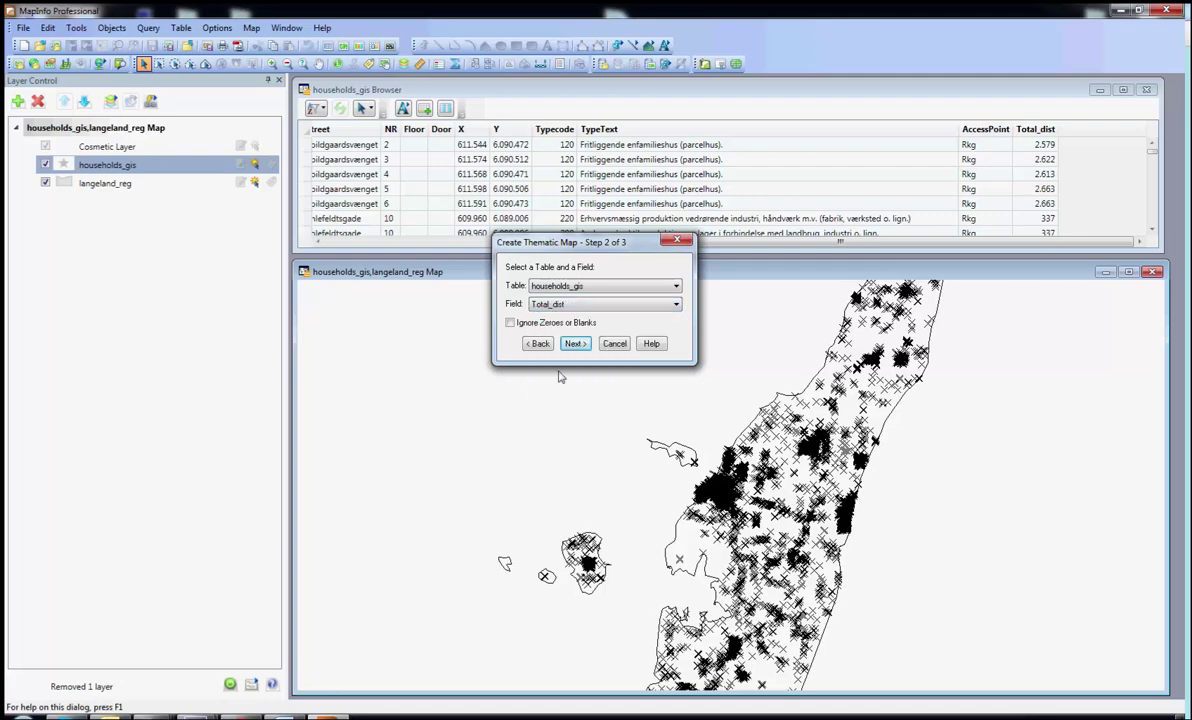
left_click(575, 346)
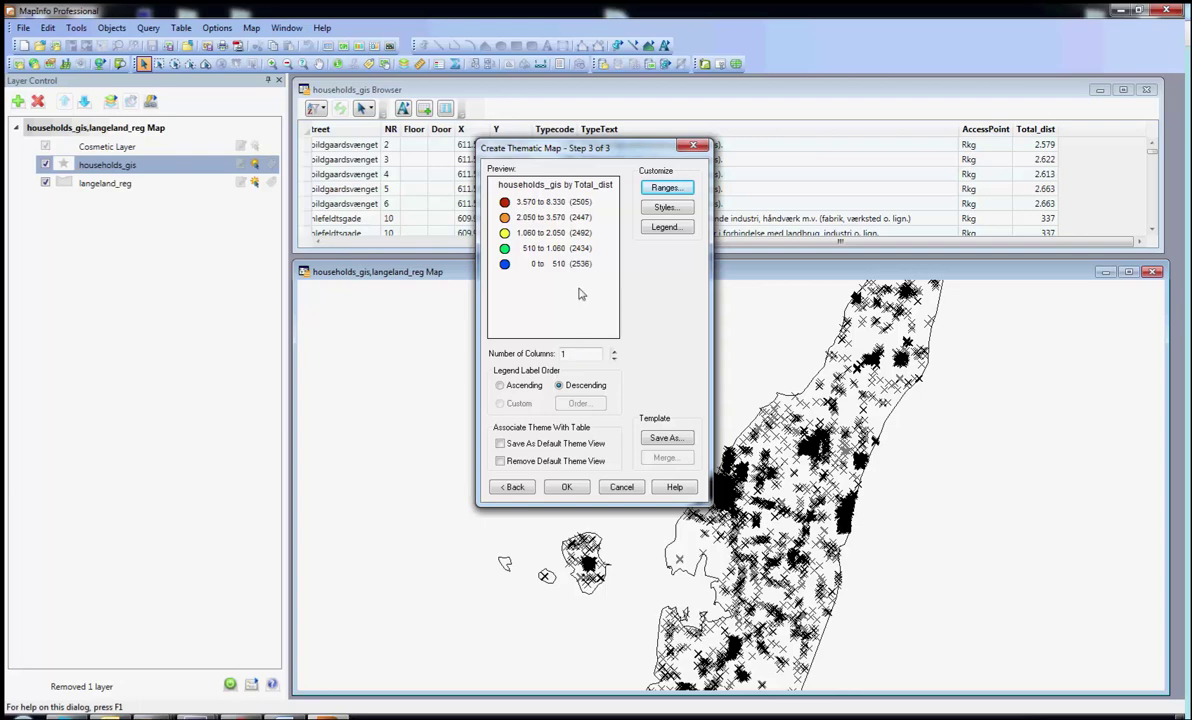
left_click(684, 190)
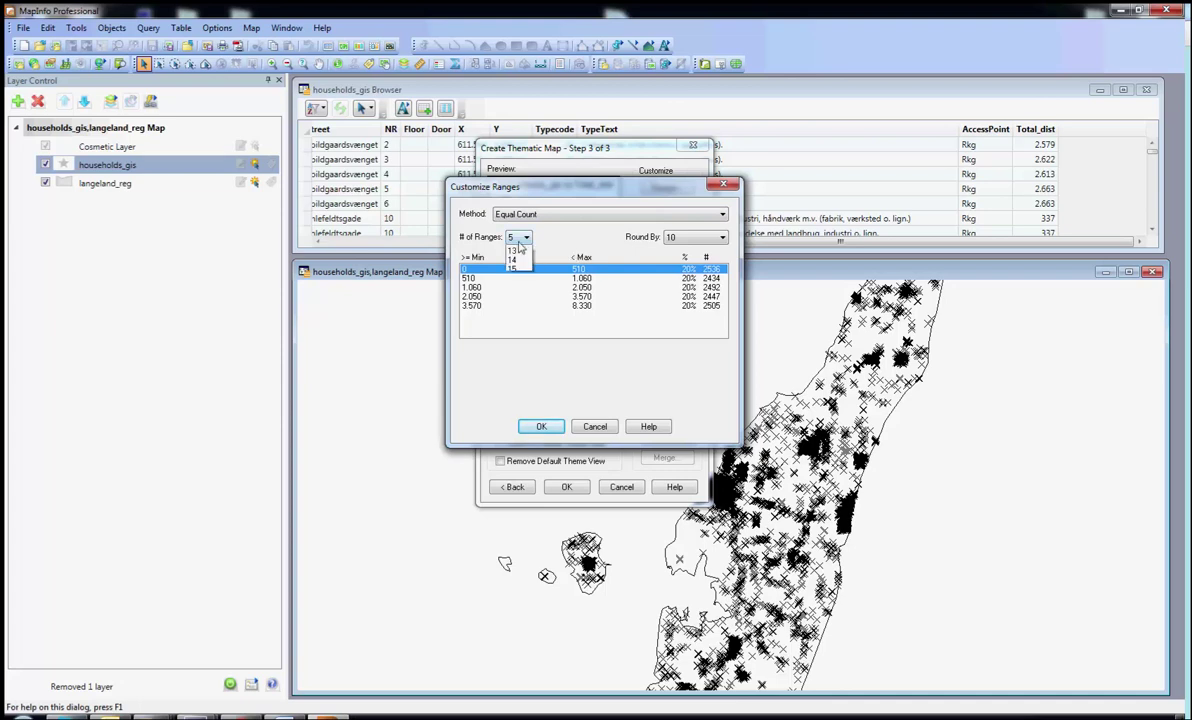
Step: Set 4 Equal Ranges for Total_dist, recalculated to 0–2.080 through 6.240–8.330, and accept
left_click(521, 239)
left_click(511, 268)
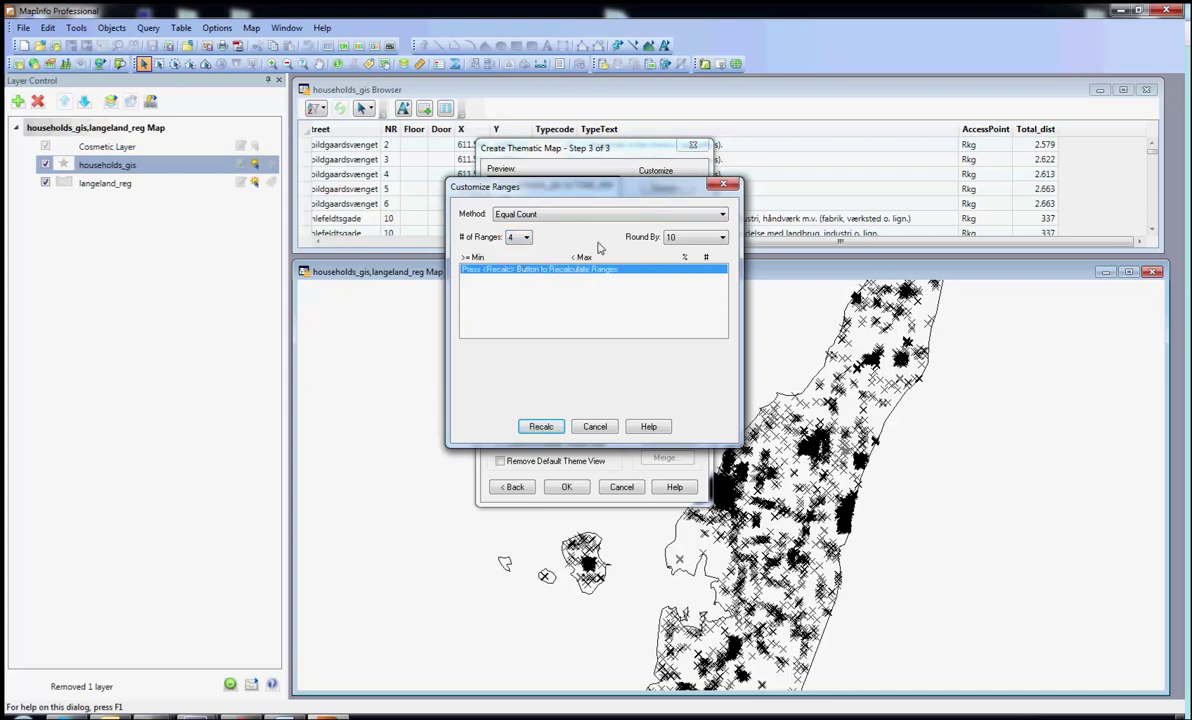
left_click(591, 219)
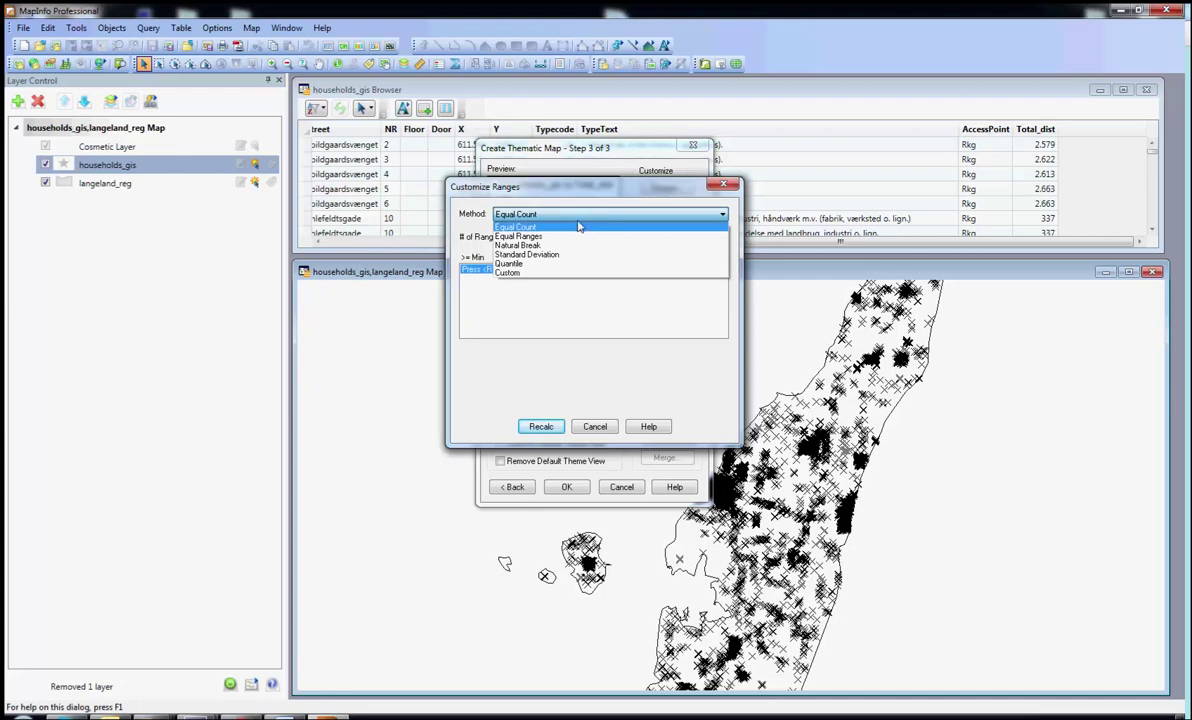
left_click(506, 236)
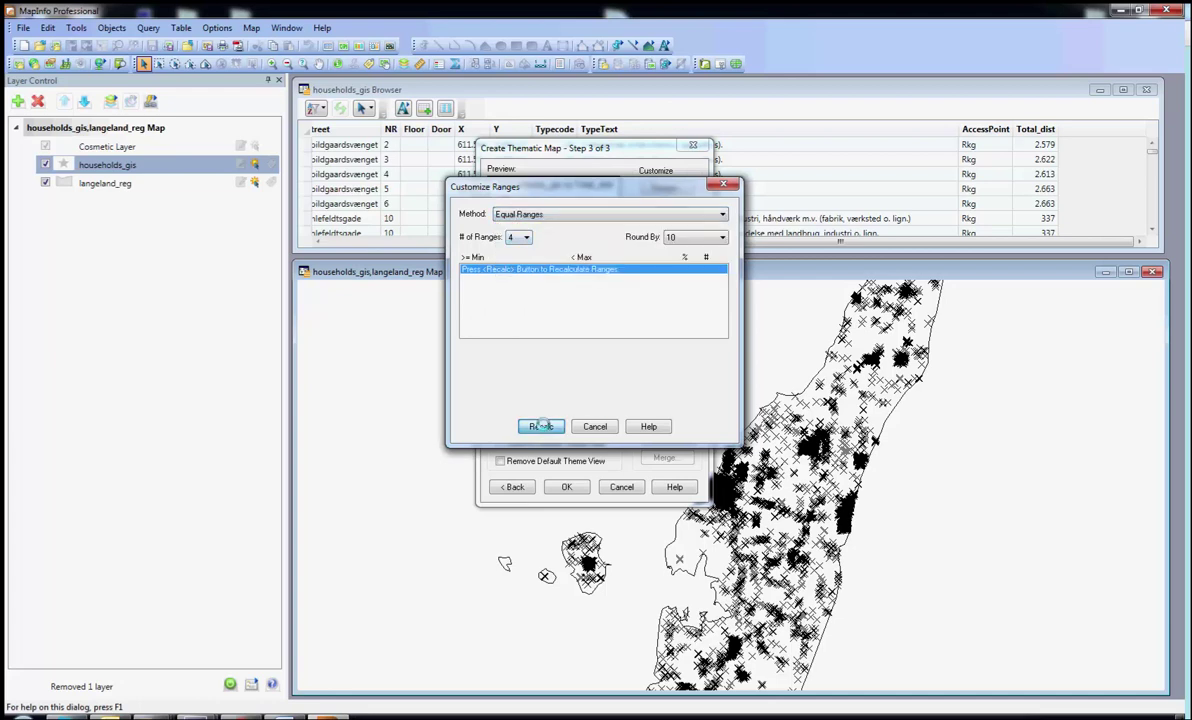
left_click(541, 426)
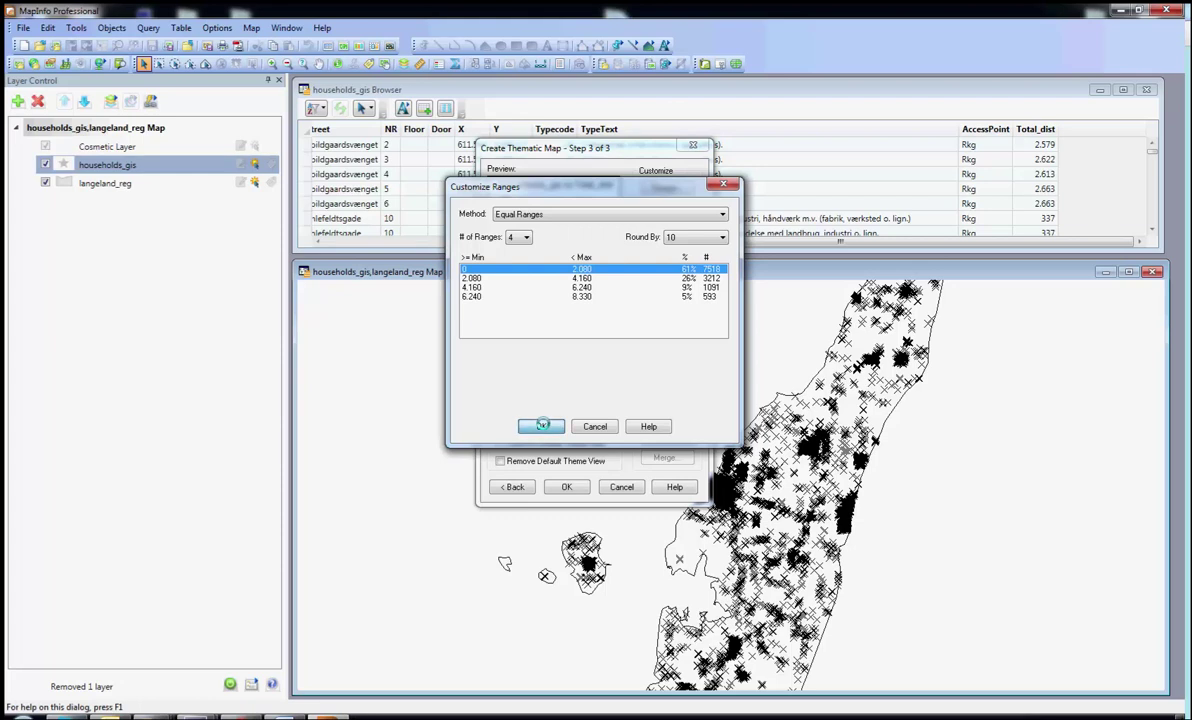
left_click(541, 426)
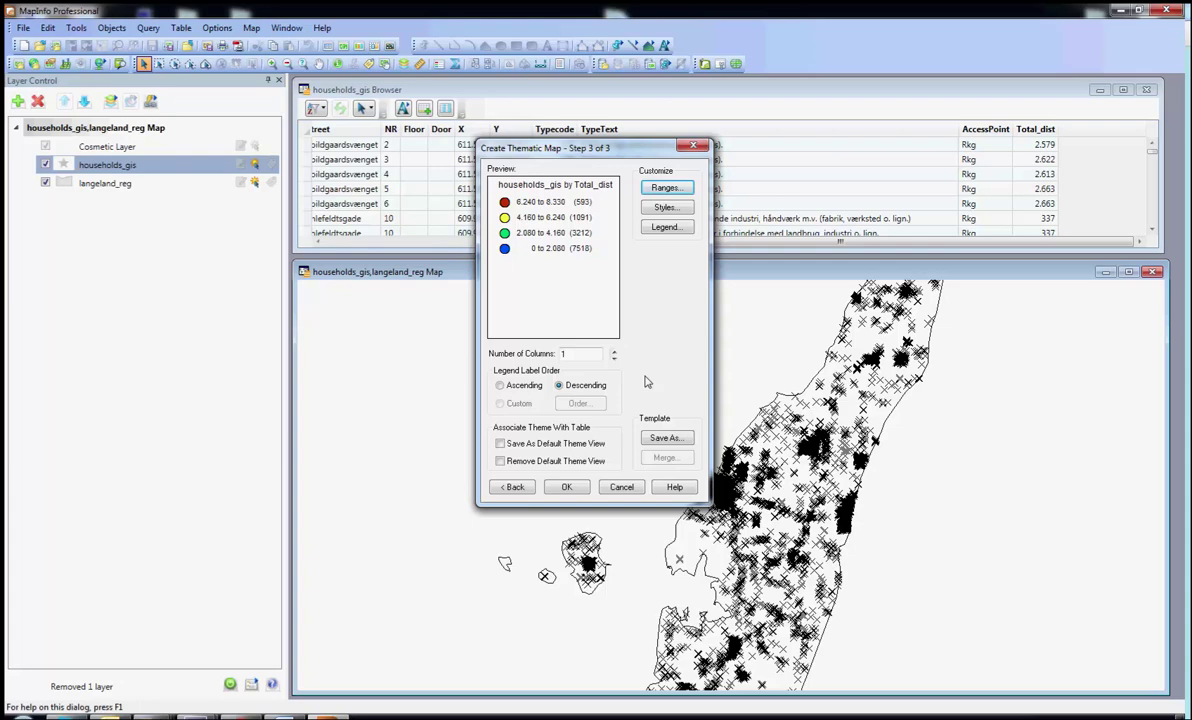
Step: Apply the four-range Total_dist theme, float its legend, and minimize the household table behind the map
left_click(566, 487)
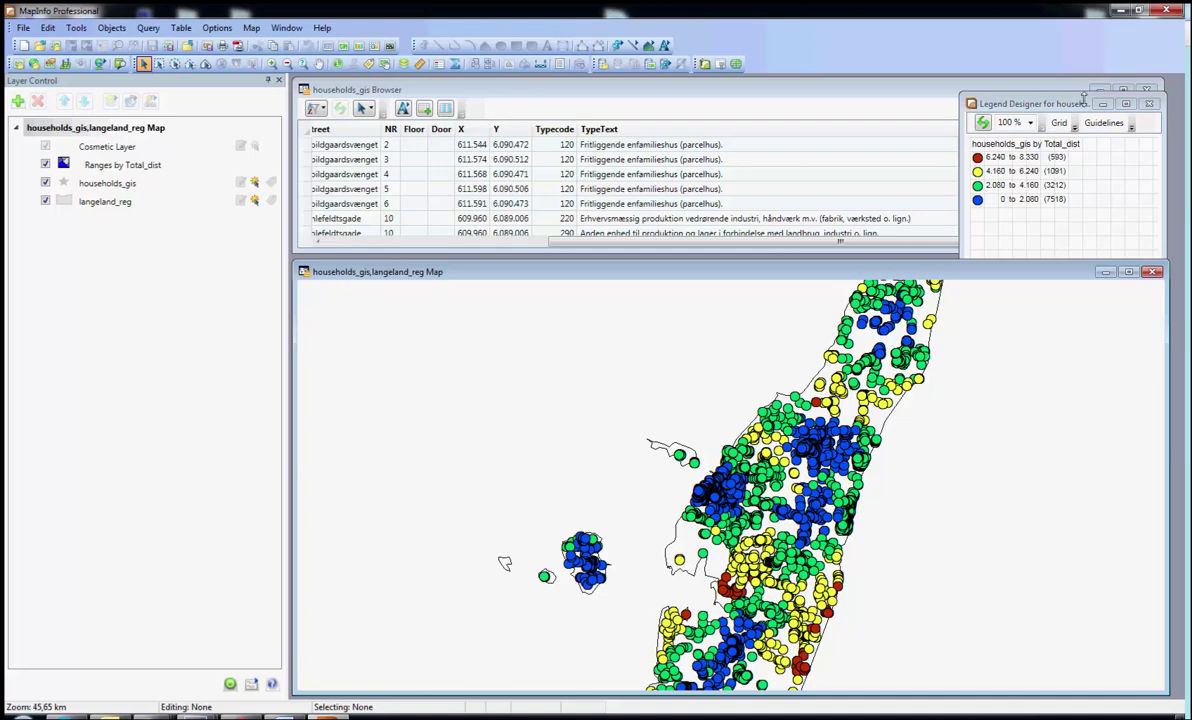
double_click(995, 103)
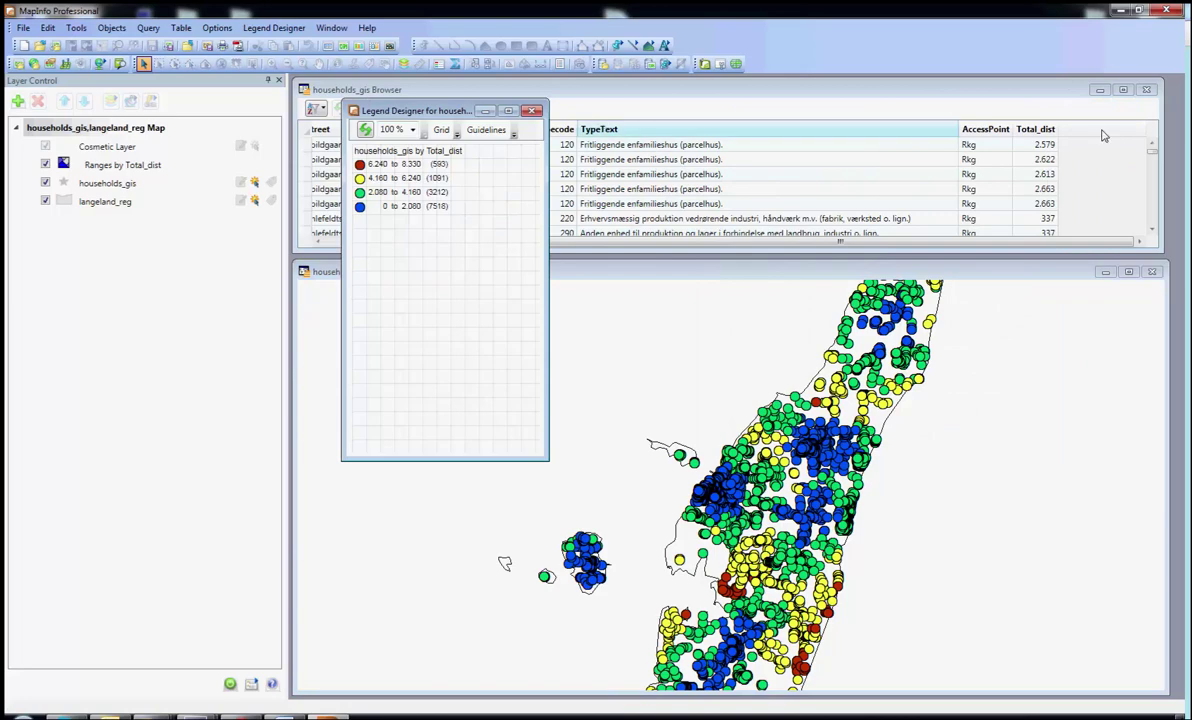
left_click(1100, 90)
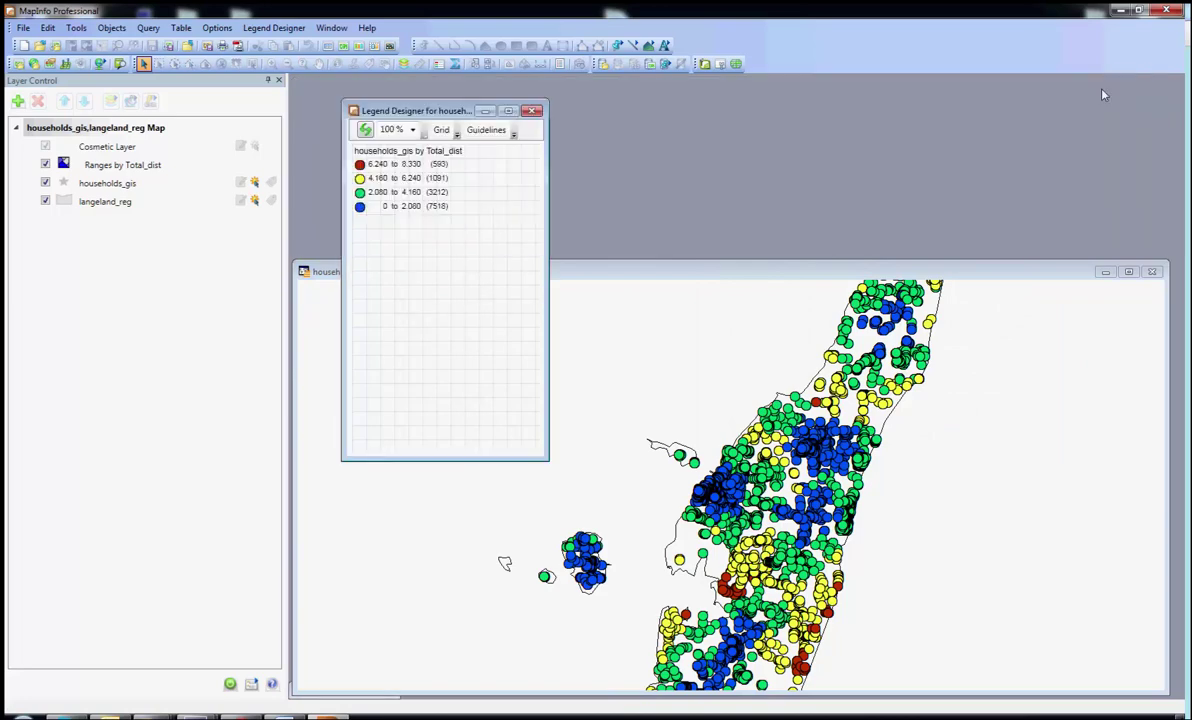
left_click(690, 375)
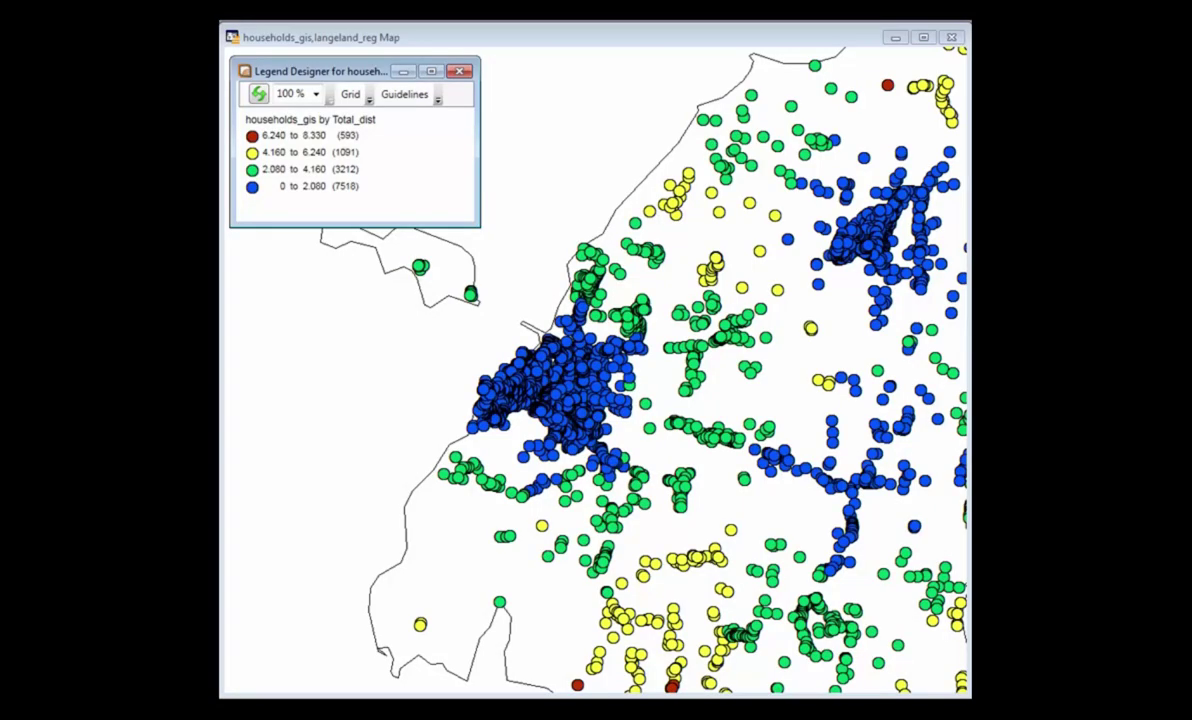